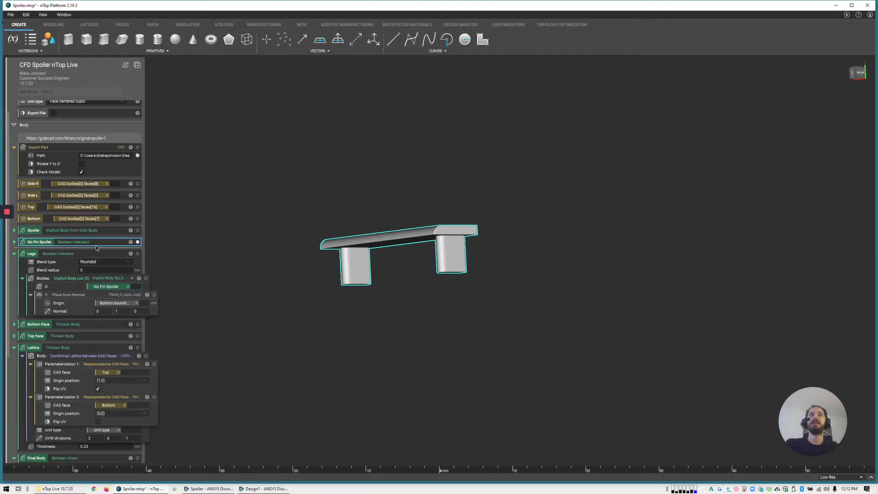
Step: Display the Bottom Face thickened body on its own and expand its block to show the inputs
click(77, 325)
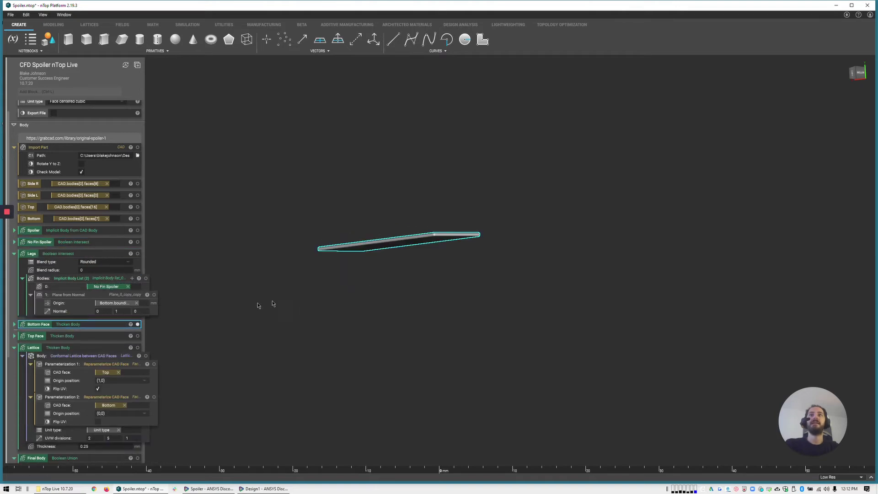
middle_drag(336, 265, 330, 242)
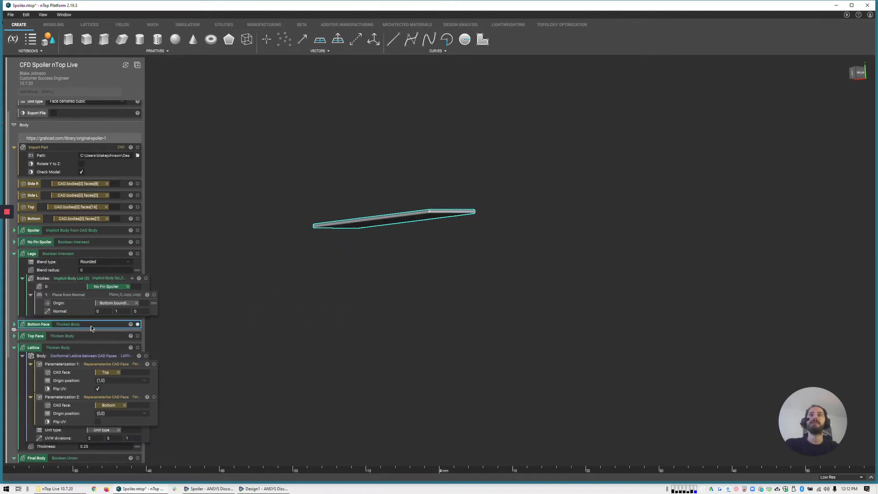
double_click(98, 325)
scroll(99, 333, down, 2)
Step: Expand the Top Face block and display its thickened body together with the Bottom Face body
double_click(98, 333)
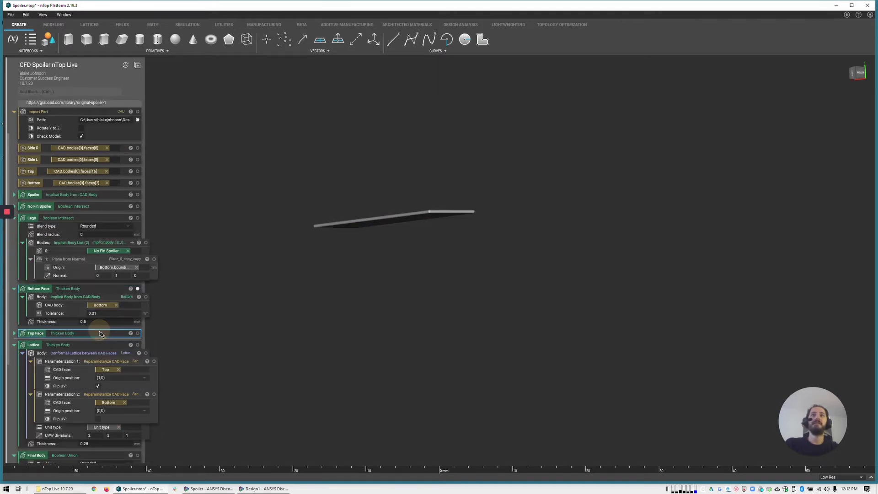
click(137, 333)
right_drag(355, 342, 422, 356)
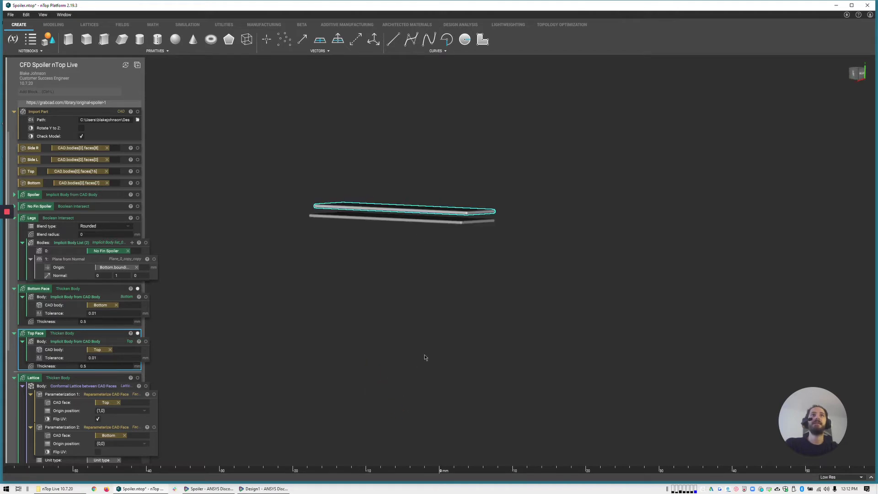
scroll(380, 275, up, 3)
middle_drag(378, 274, 353, 320)
Step: Display the thickened Lattice body on its own and view it at an angle from above
click(106, 379)
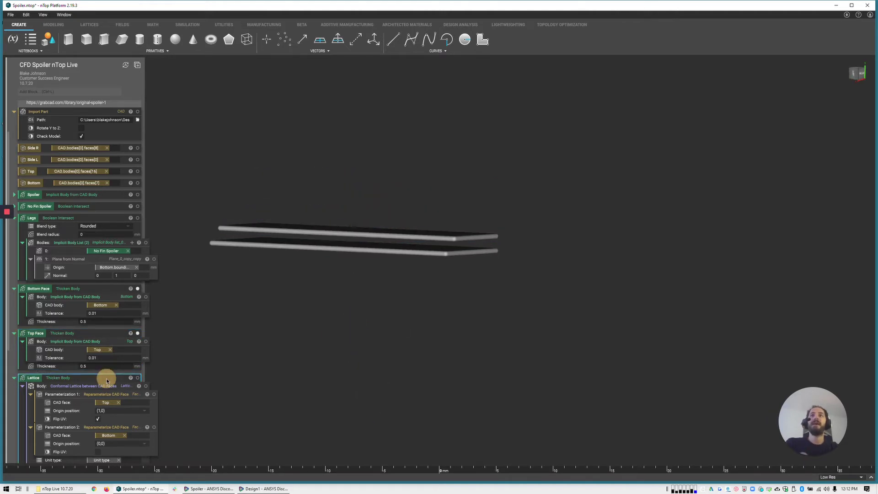
scroll(109, 380, down, 4)
click(138, 306)
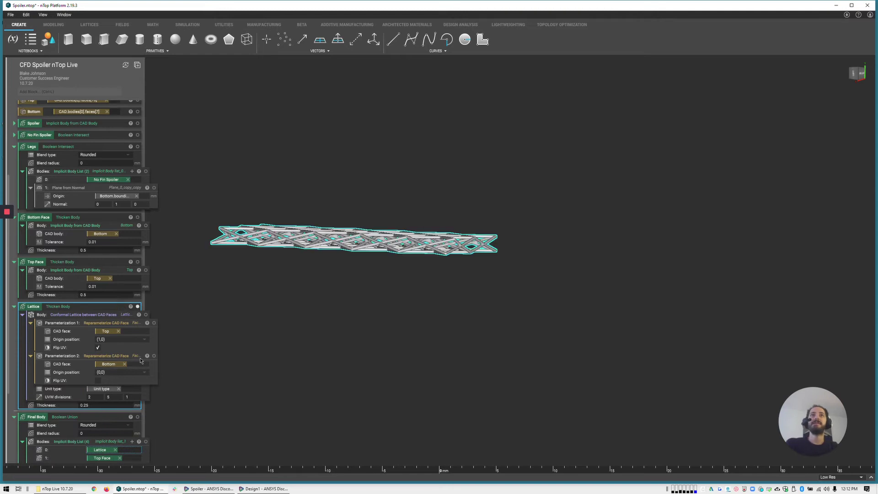
right_drag(276, 287, 278, 305)
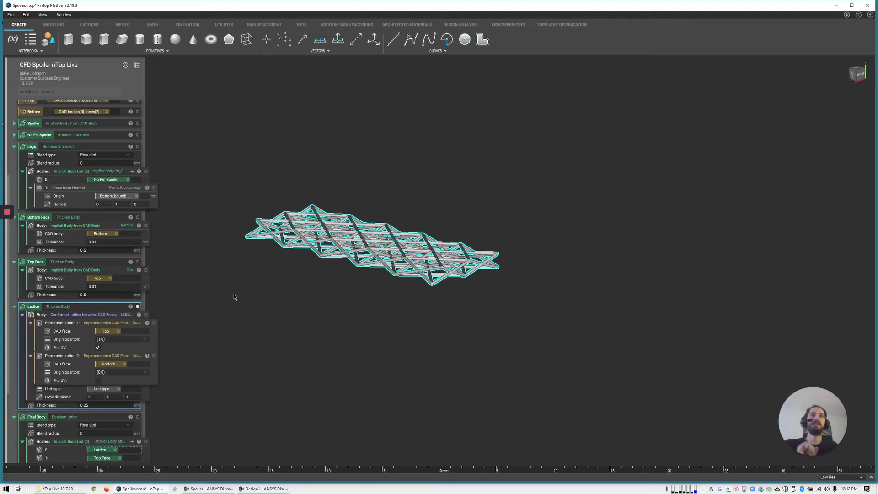
Step: Display the Lattice block's reparameterized top and bottom CAD faces and examine their origins and UV directions
click(70, 322)
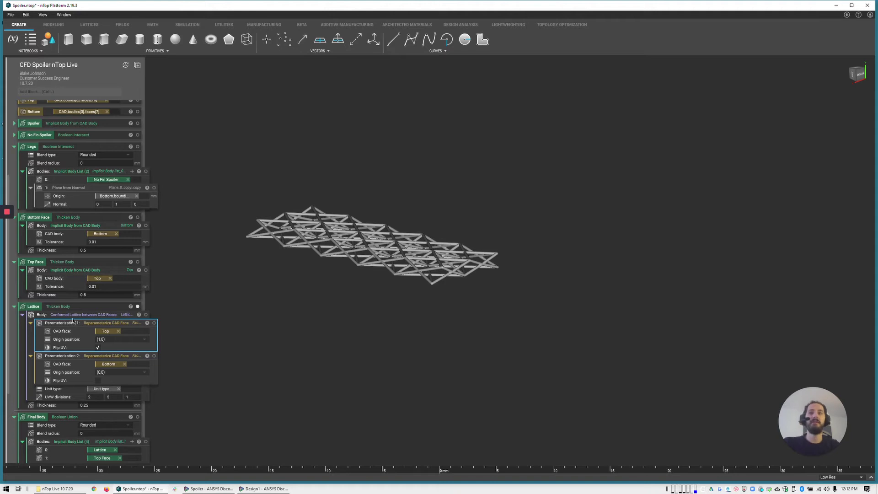
right_drag(231, 323, 233, 316)
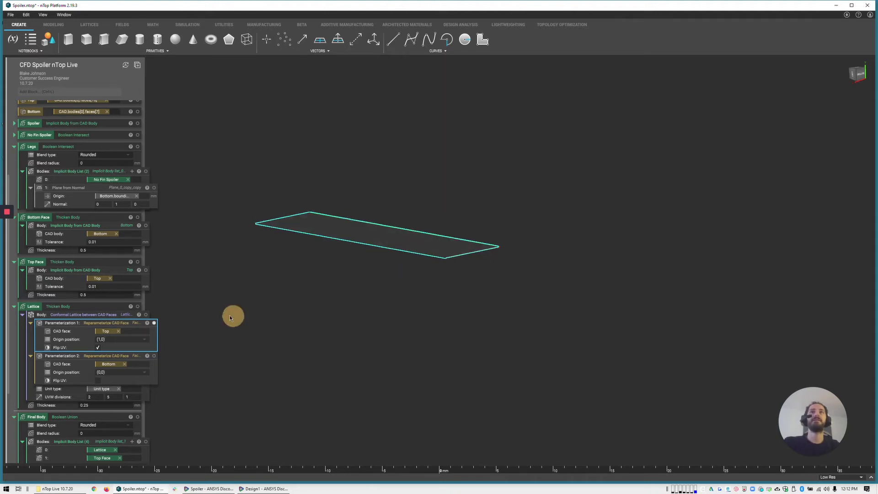
click(130, 324)
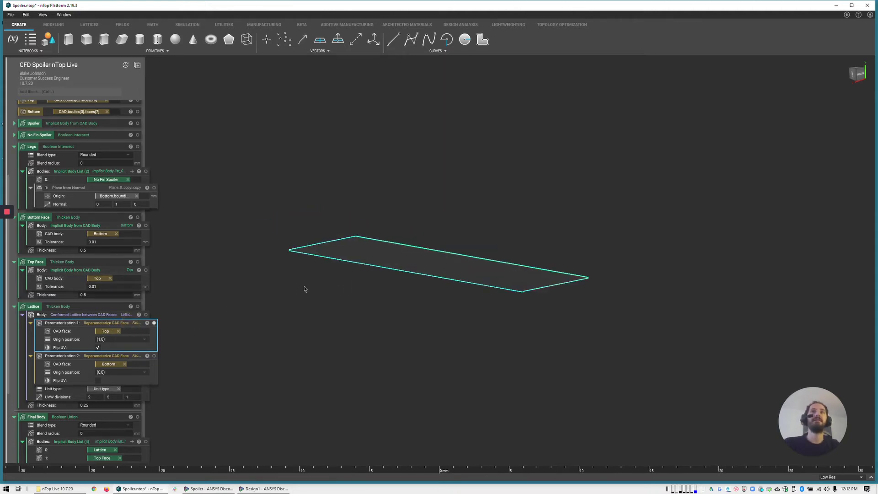
right_drag(287, 222, 313, 167)
right_drag(408, 219, 394, 221)
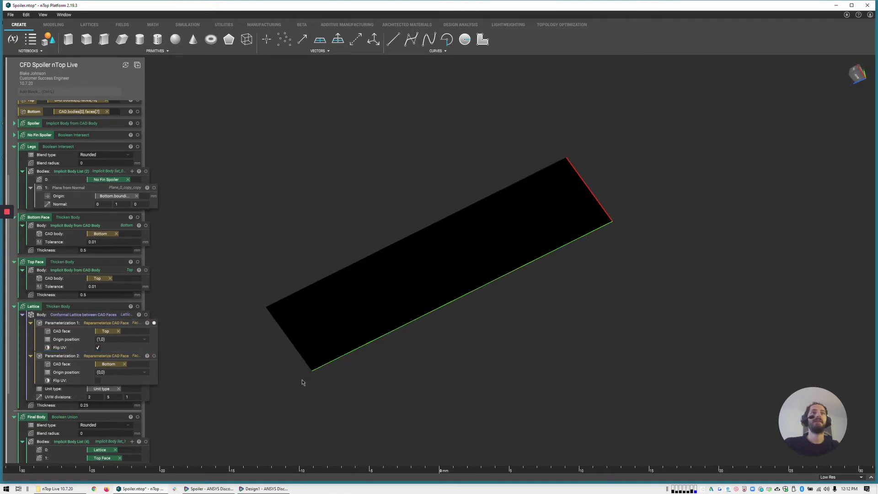
right_drag(549, 325, 556, 247)
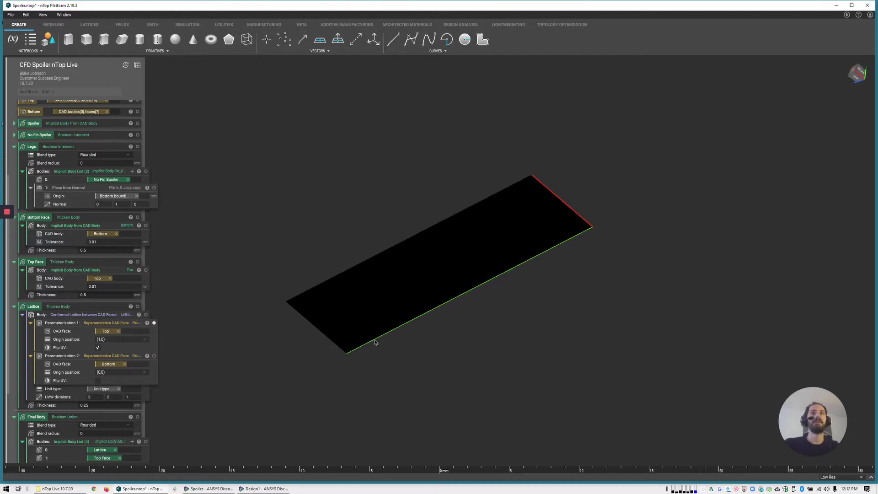
right_drag(398, 313, 382, 373)
right_drag(507, 315, 462, 365)
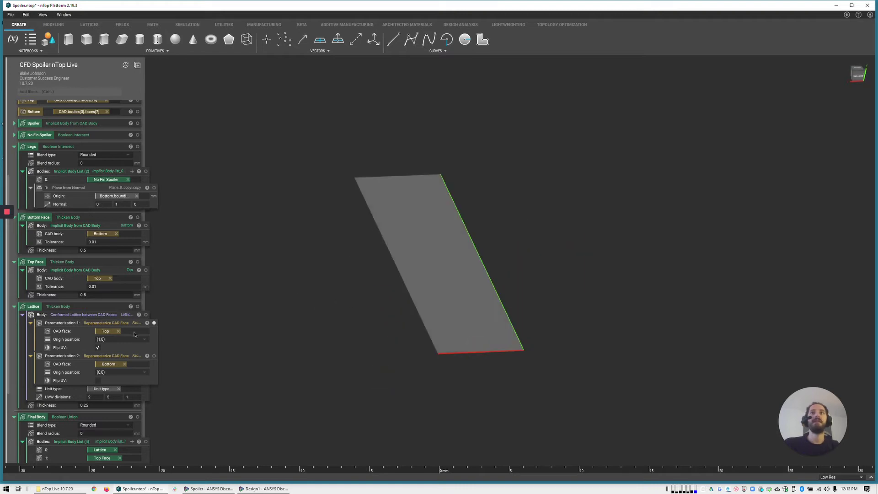
click(154, 355)
right_drag(390, 323, 475, 236)
Step: Display the conformal lattice between the CAD faces, overlay both face parameterizations, and examine how the cells span them
click(74, 320)
right_drag(490, 343, 355, 386)
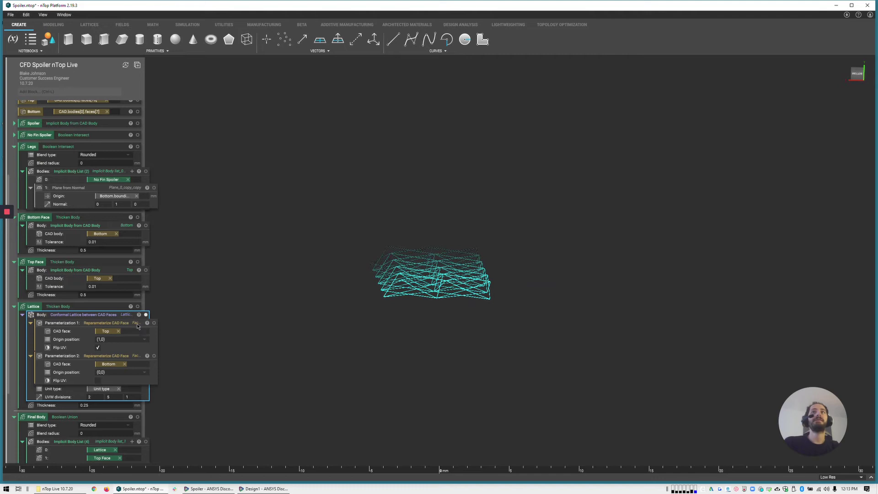
click(154, 323)
click(154, 356)
right_drag(341, 338, 521, 364)
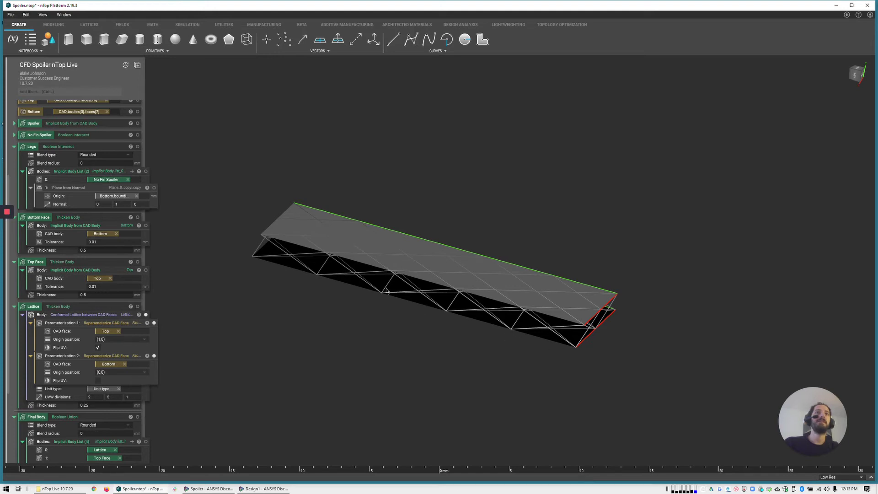
right_drag(450, 355, 430, 278)
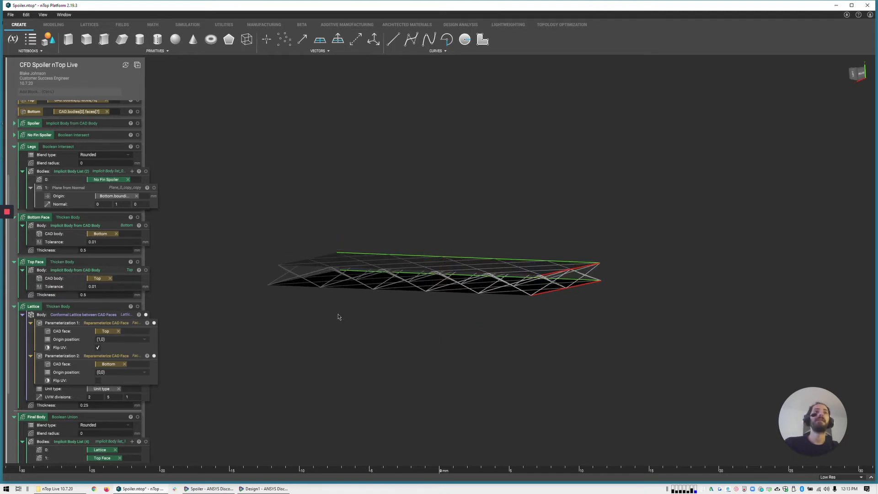
right_drag(350, 309, 288, 293)
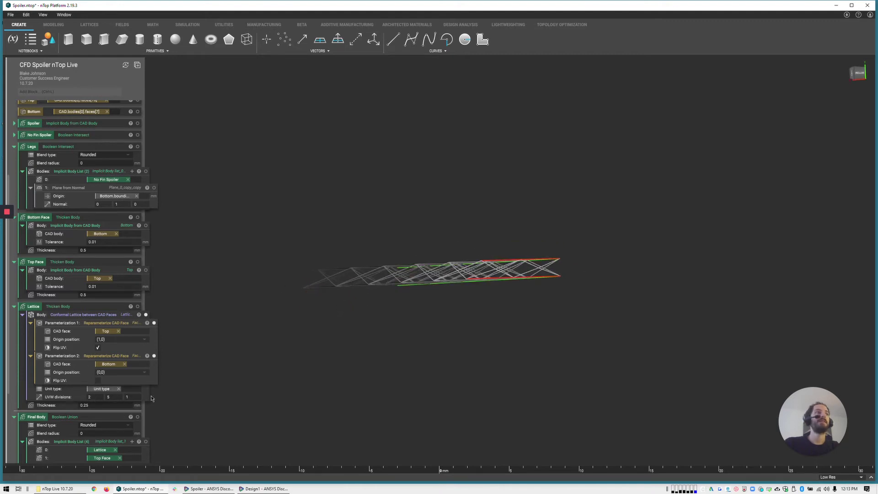
right_drag(411, 334, 385, 329)
Step: Display the thickened Lattice body alone again and inspect its struts from several angles
click(84, 310)
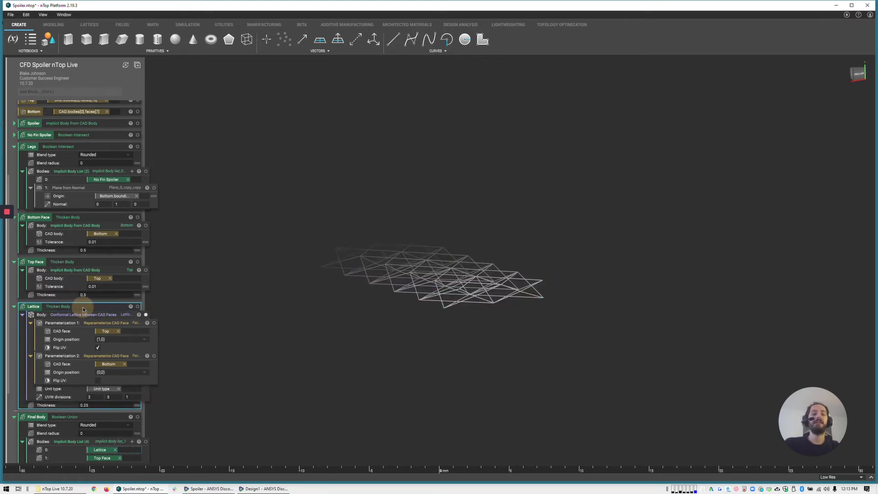
right_drag(313, 312, 292, 280)
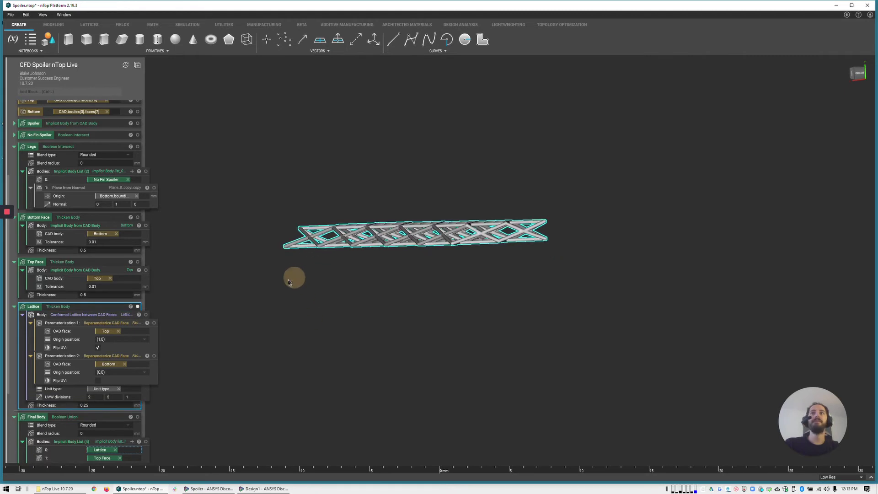
right_drag(320, 314, 196, 412)
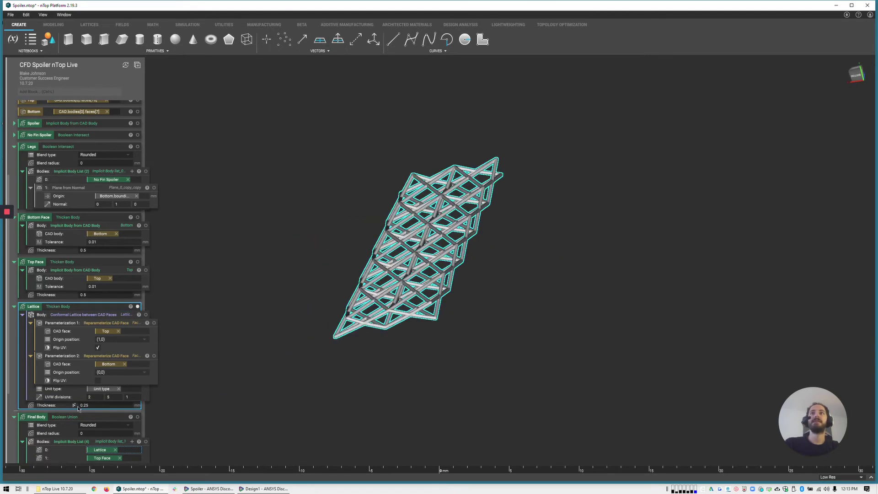
right_drag(411, 274, 492, 265)
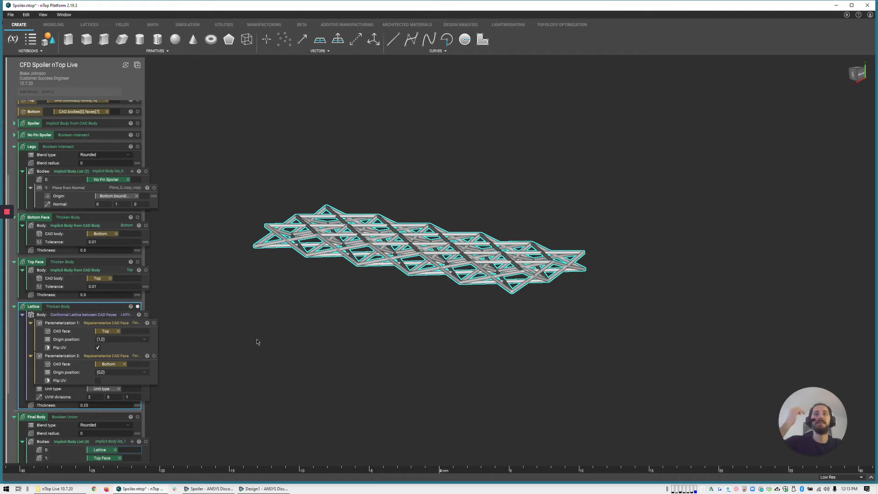
right_drag(352, 369, 331, 363)
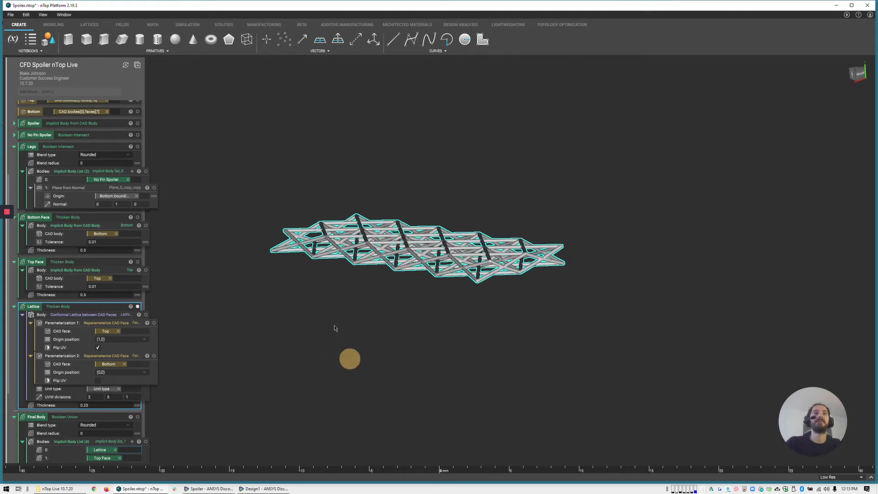
right_drag(334, 328, 333, 325)
Step: Display the Final Body Boolean Union on its own and set the display resolution to High Res
scroll(100, 331, down, 2)
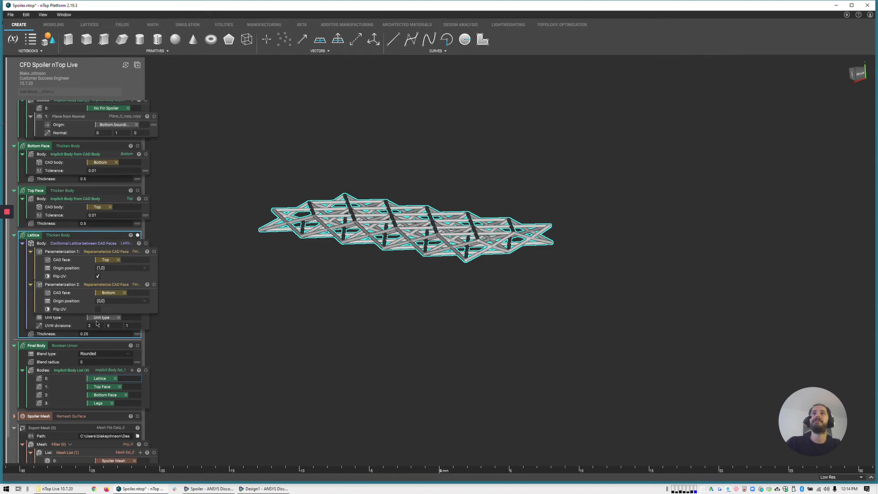
right_drag(205, 241, 386, 282)
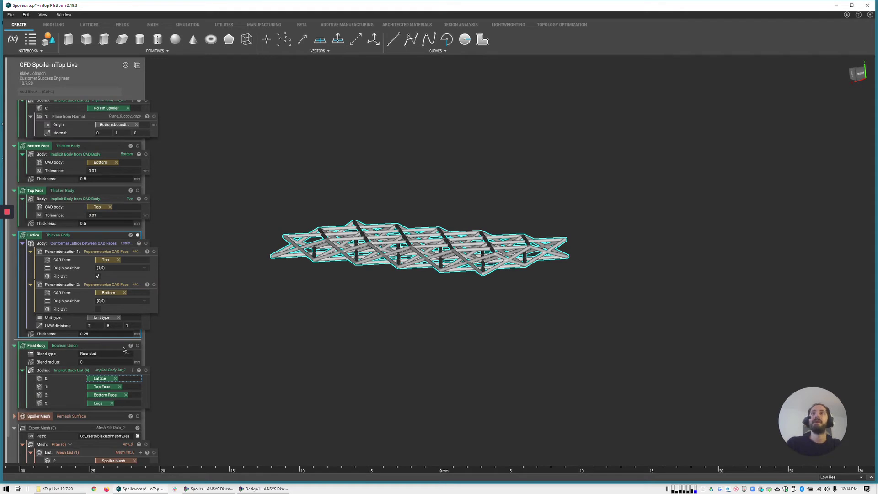
click(105, 347)
mouse_move(362, 355)
right_down()
mouse_move(384, 304)
mouse_move(374, 364)
right_up()
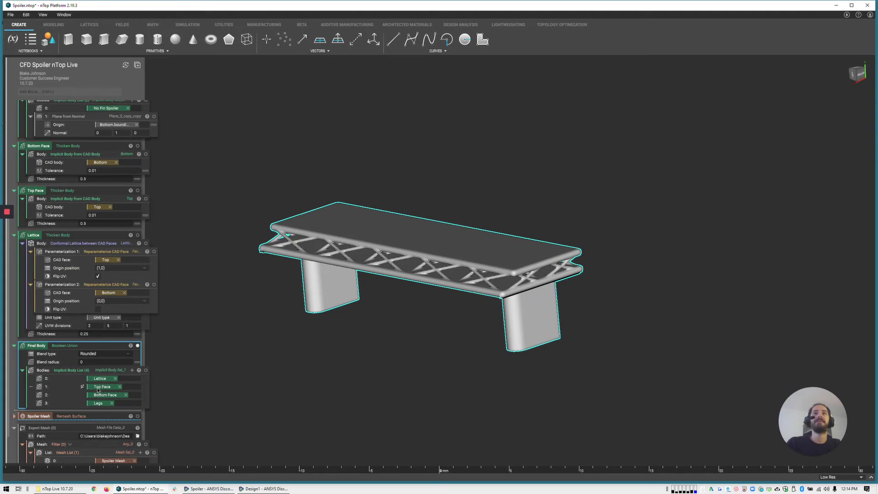
right_drag(441, 362, 425, 352)
click(841, 477)
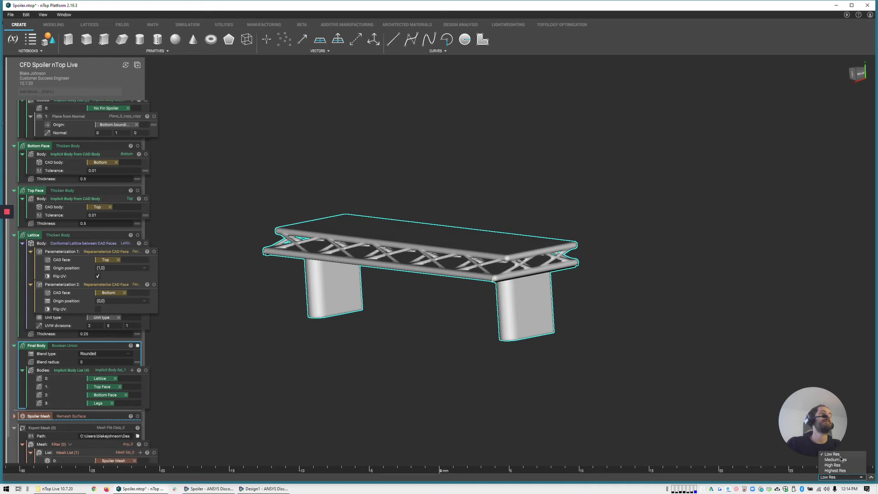
click(838, 465)
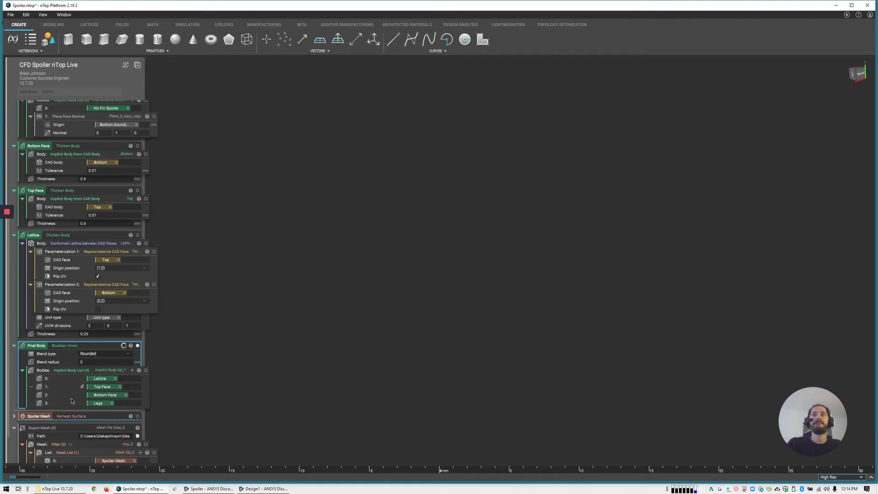
Step: Expand the Spoiler Mesh remesh block and display the resulting surface mesh of the spoiler
scroll(72, 409, down, 1)
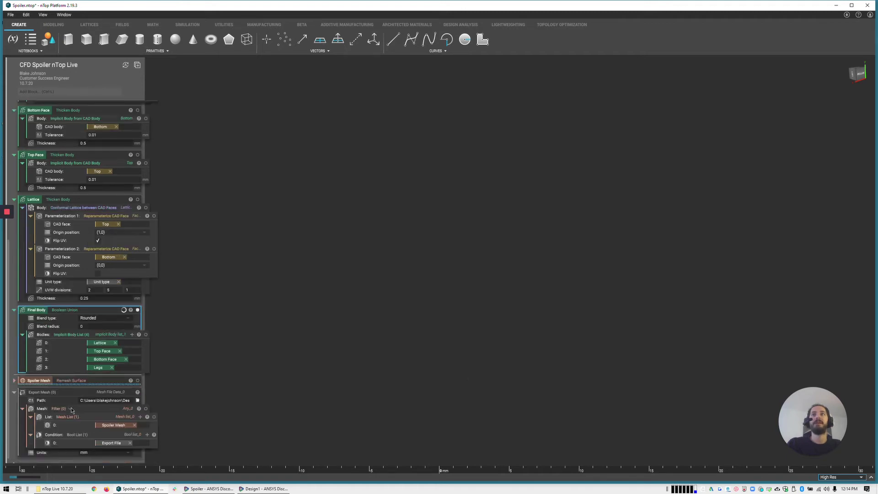
click(55, 380)
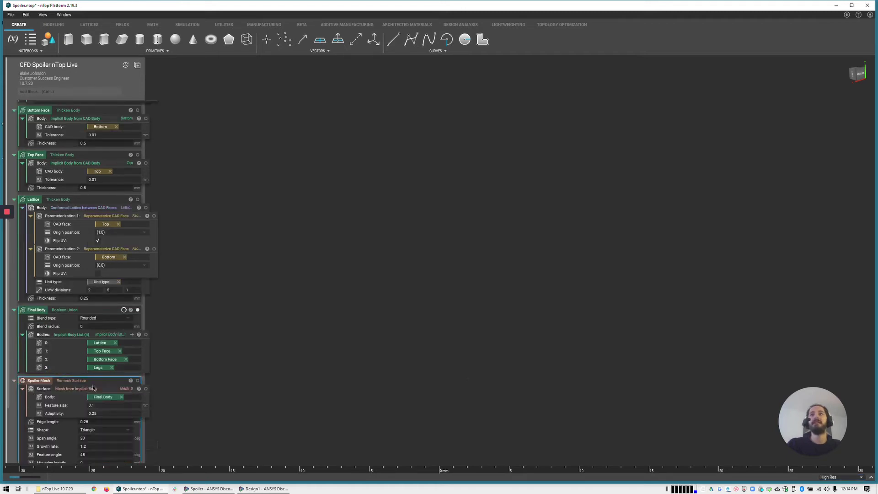
scroll(86, 387, down, 1)
scroll(86, 387, down, 2)
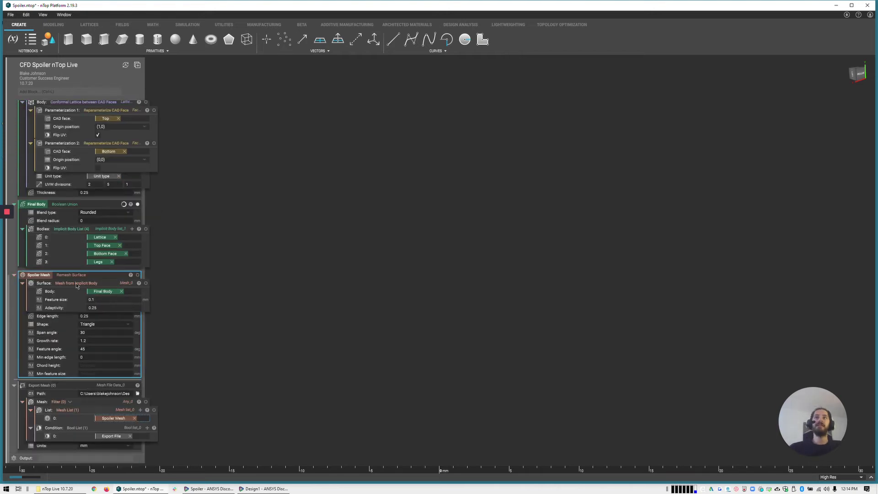
click(137, 275)
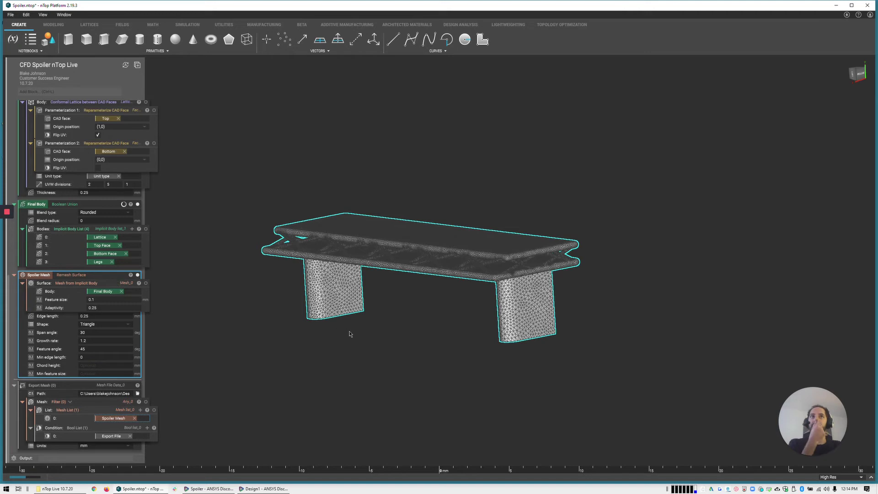
mouse_move(413, 287)
right_down()
mouse_move(413, 276)
mouse_move(411, 307)
mouse_move(410, 290)
right_up()
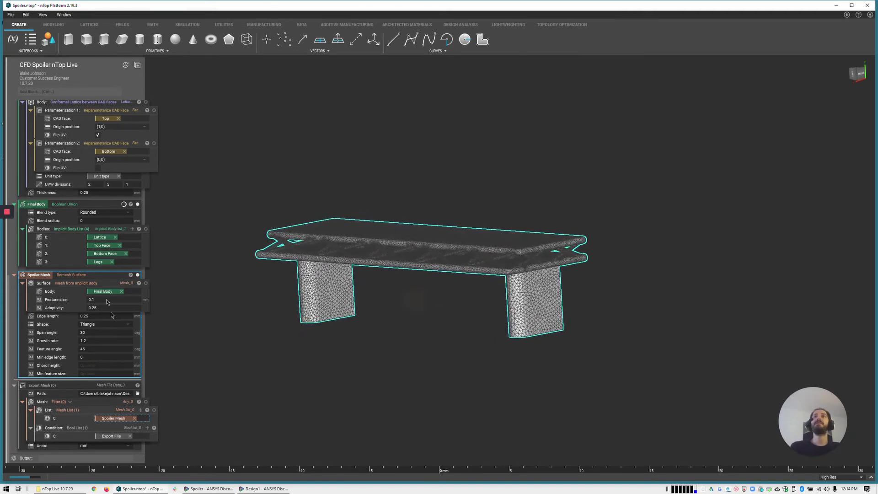
Step: Review the Mesh from Implicit Body input of Spoiler Mesh, inspect the remeshed spoiler, and select the Export Mesh block
click(98, 282)
click(117, 278)
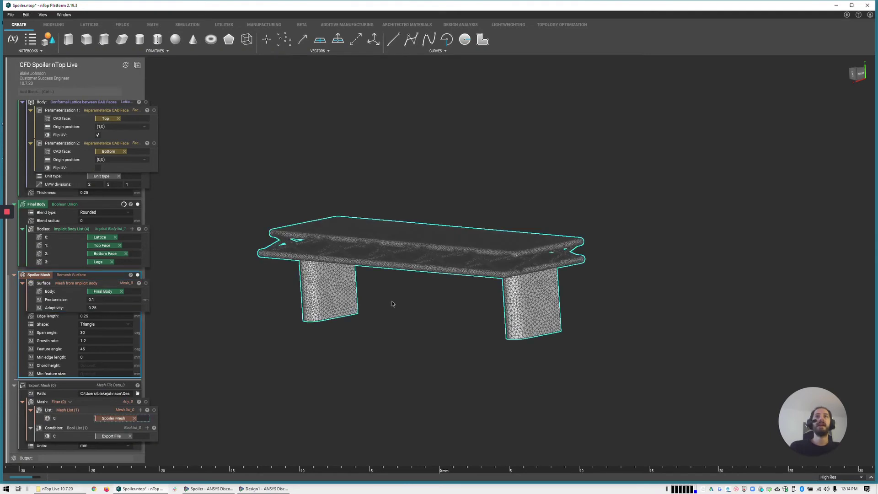
right_drag(392, 301, 391, 303)
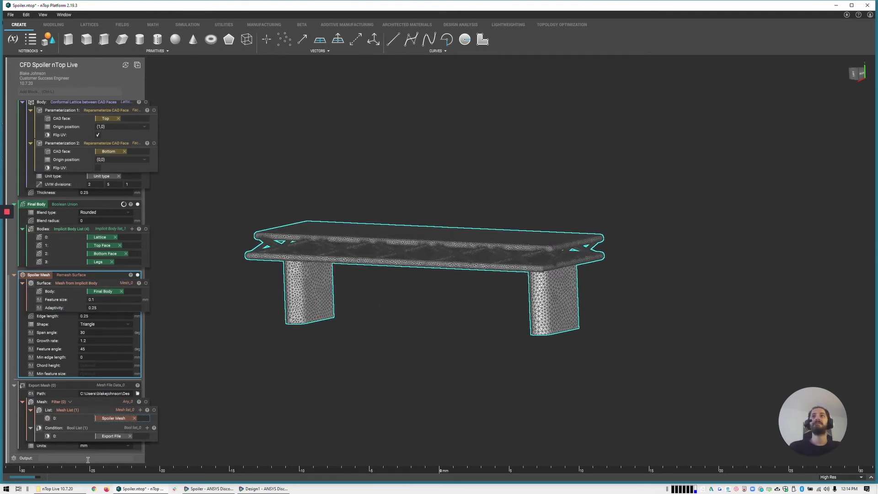
click(75, 387)
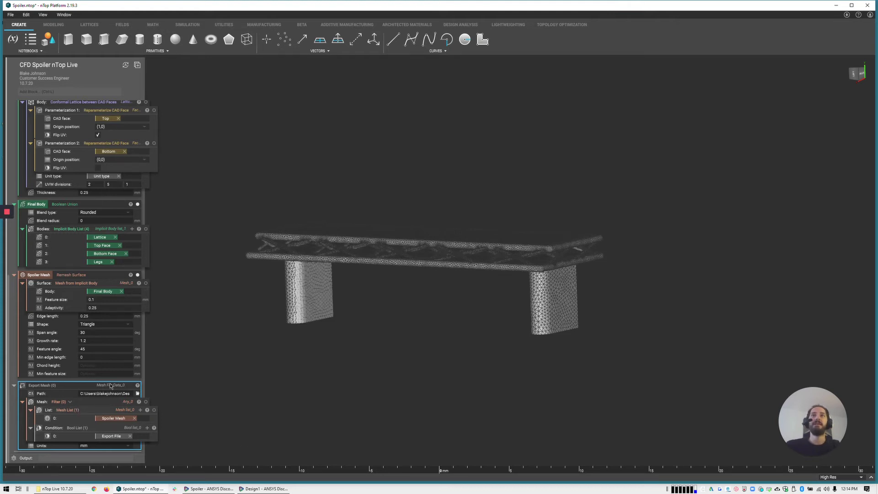
Step: Examine the Export Mesh block's Filter input, including its Spoiler Mesh list and Export File condition
scroll(102, 416, up, 15)
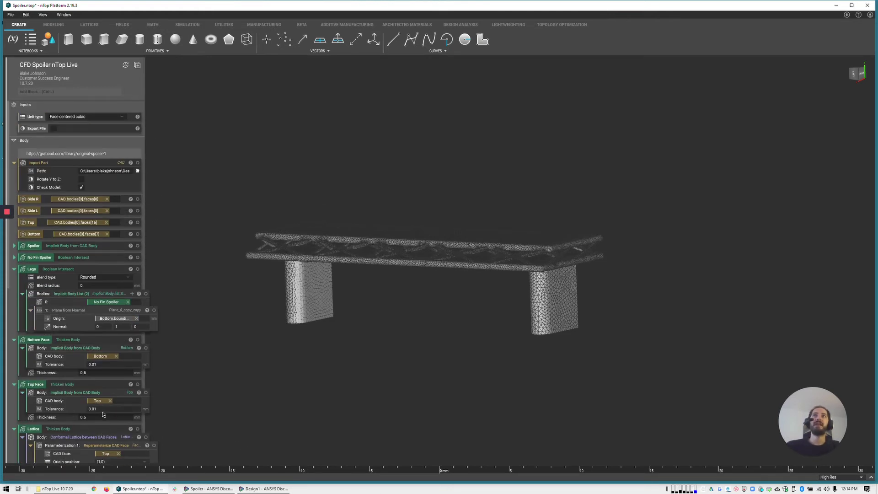
scroll(102, 409, down, 15)
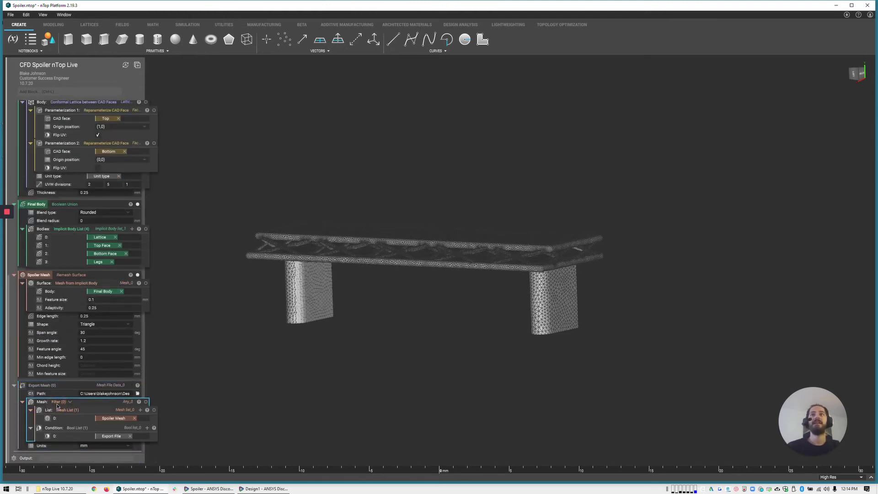
scroll(58, 407, up, 6)
scroll(58, 406, down, 6)
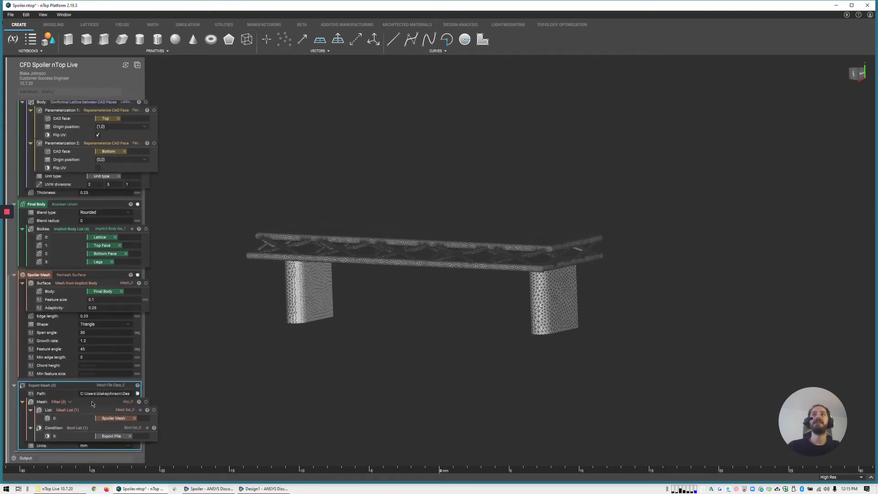
drag(91, 402, 94, 403)
click(78, 415)
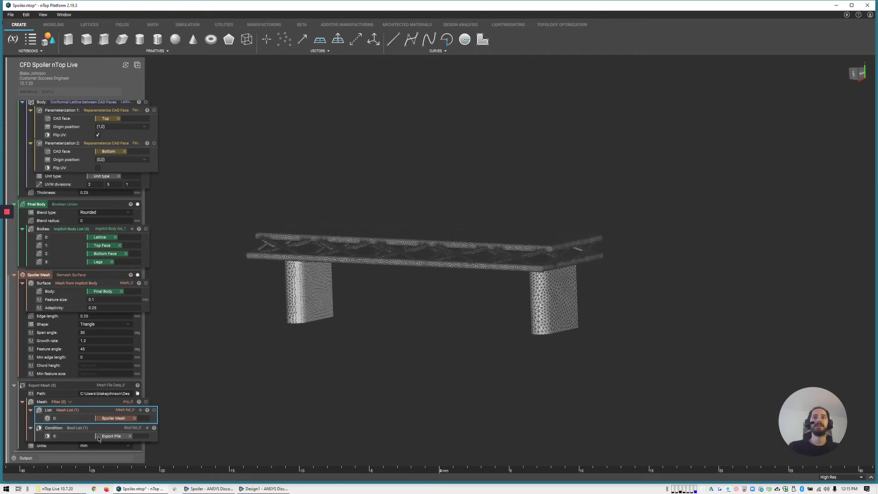
scroll(98, 439, up, 3)
scroll(96, 439, down, 3)
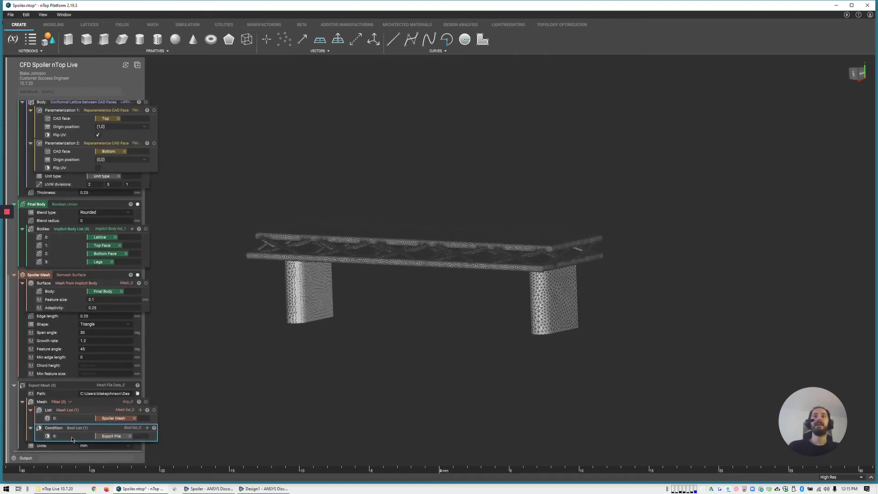
Step: Trace the Export File condition back to the notebook inputs and review the Unit type and Export File variables
click(113, 438)
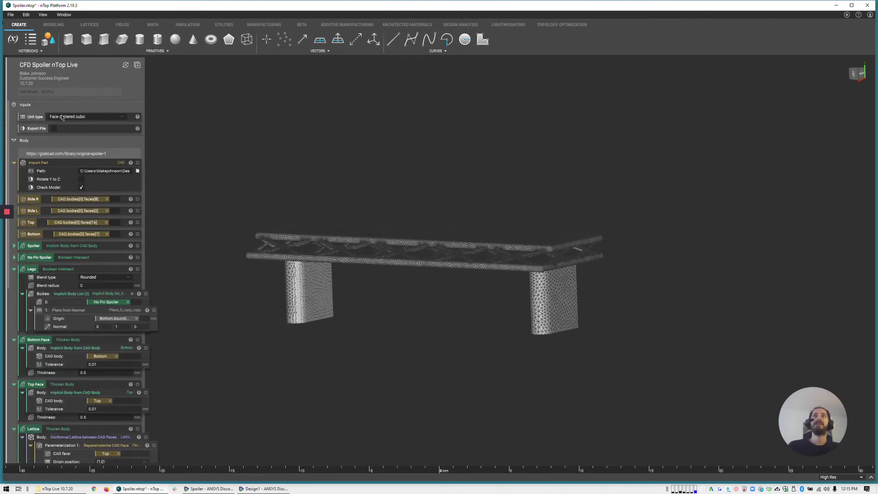
click(62, 117)
click(162, 202)
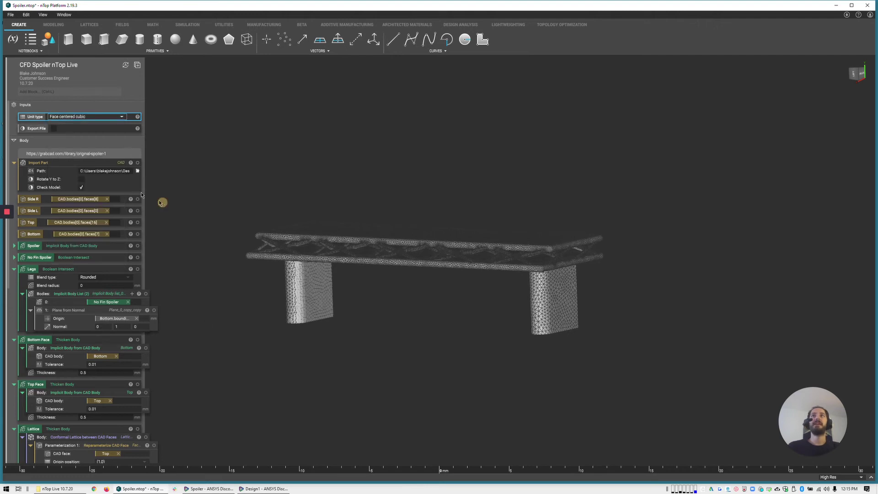
scroll(54, 284, down, 8)
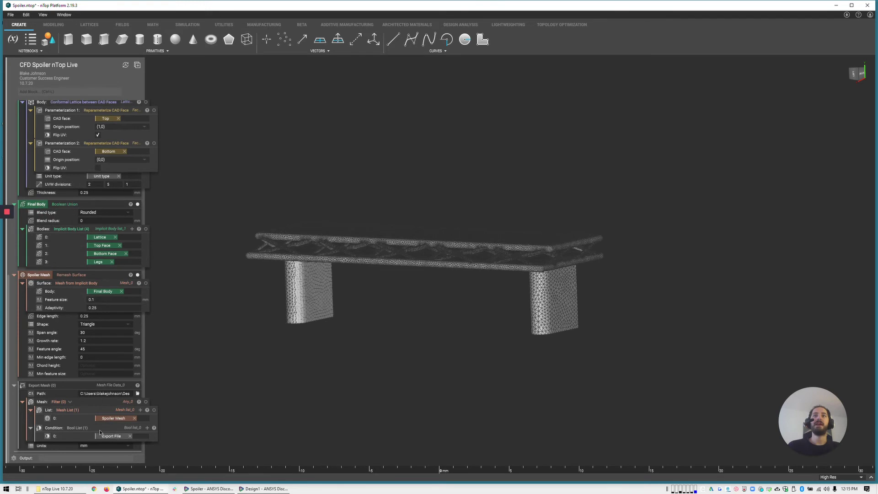
scroll(108, 429, up, 5)
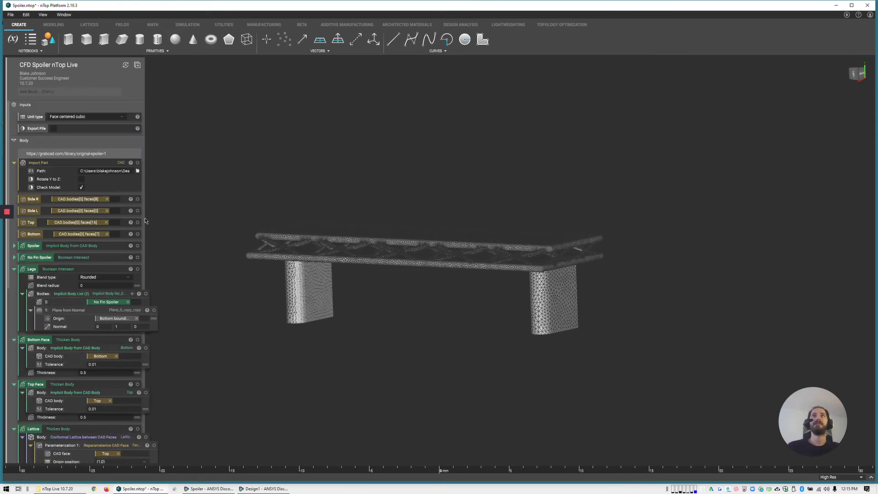
scroll(123, 414, down, 5)
Step: Check the Export Mesh destination folder for the existing OBJ files and leave the path chooser without saving
click(111, 394)
click(137, 393)
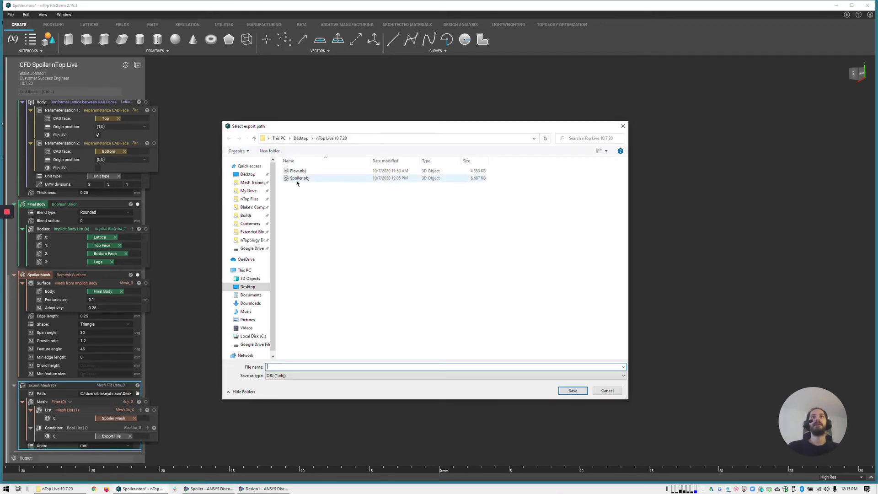
click(607, 391)
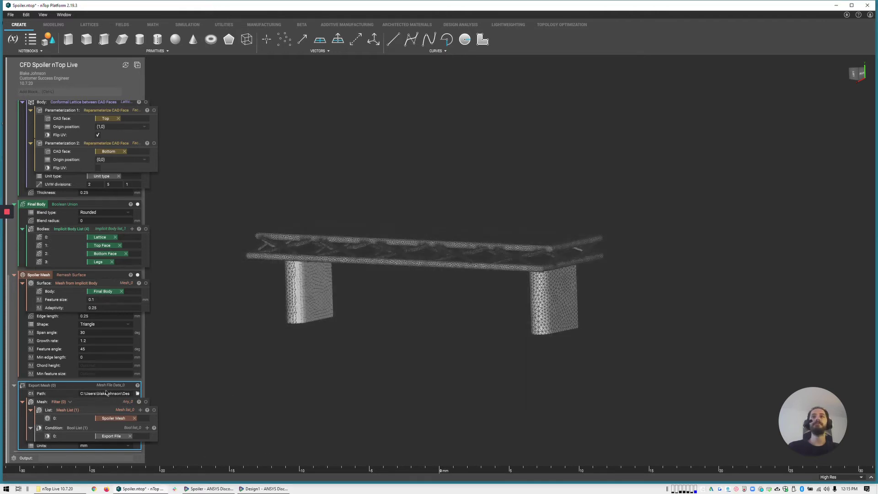
Step: Inspect the spoiler mesh from other angles and look through the lattice options available for the Unit type input
scroll(98, 407, up, 15)
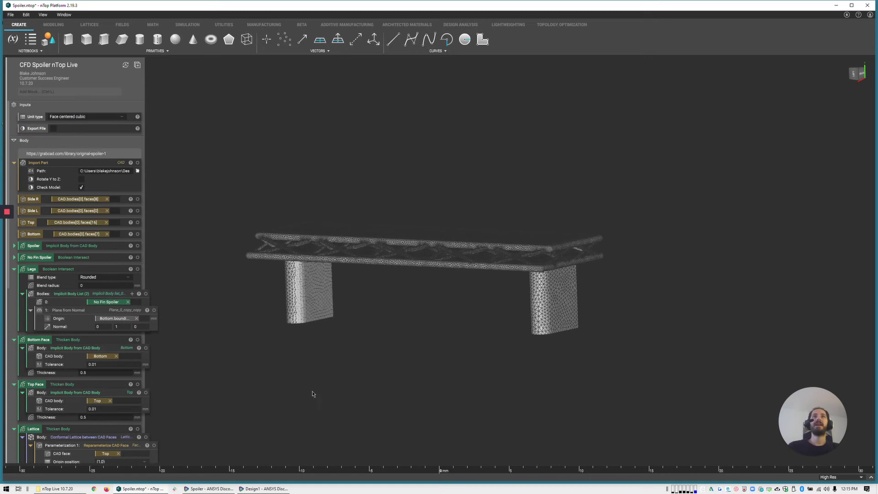
right_drag(341, 389, 283, 365)
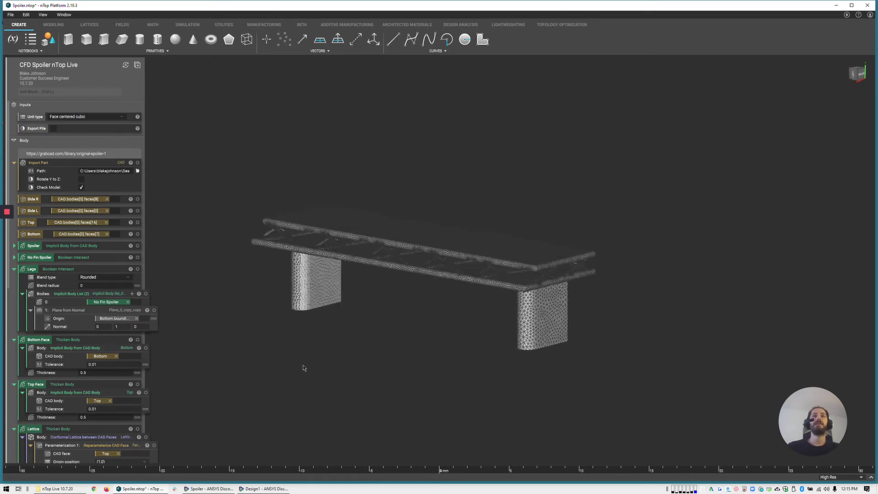
right_drag(426, 342, 457, 333)
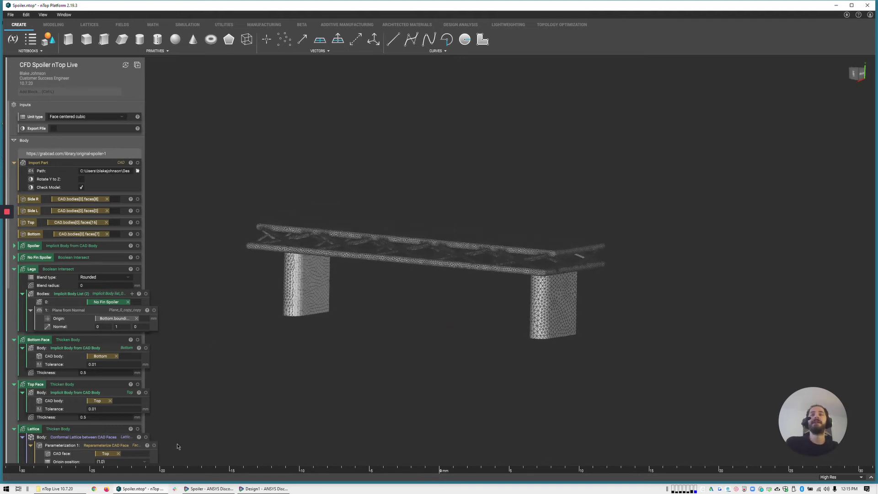
click(104, 118)
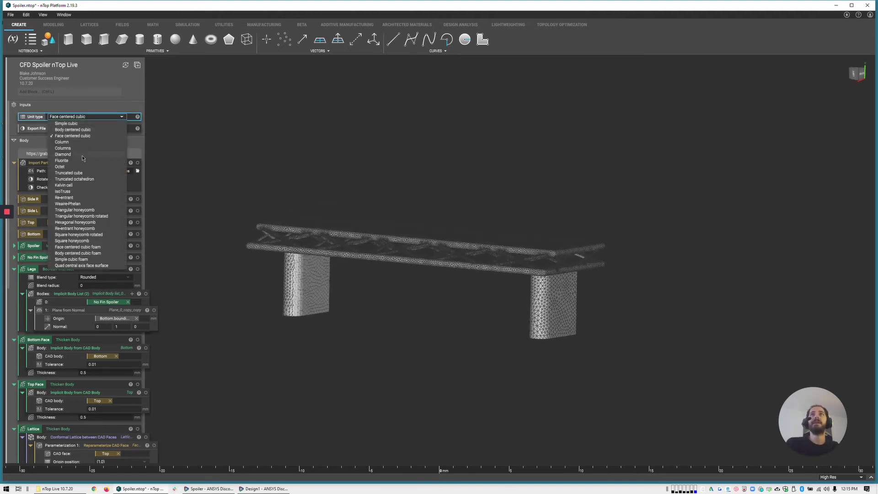
click(226, 146)
Step: Enable the Export File input to export the spoiler mesh and check the Export Mesh block
click(51, 129)
scroll(63, 272, down, 5)
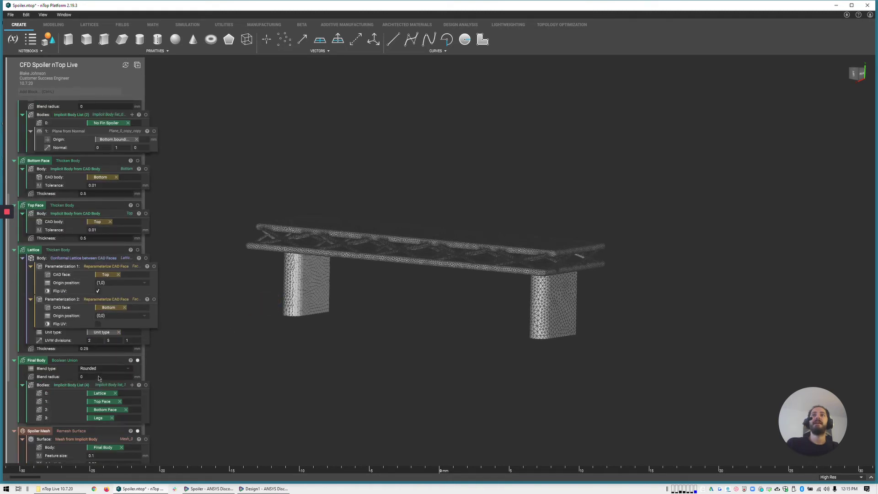
scroll(98, 378, down, 4)
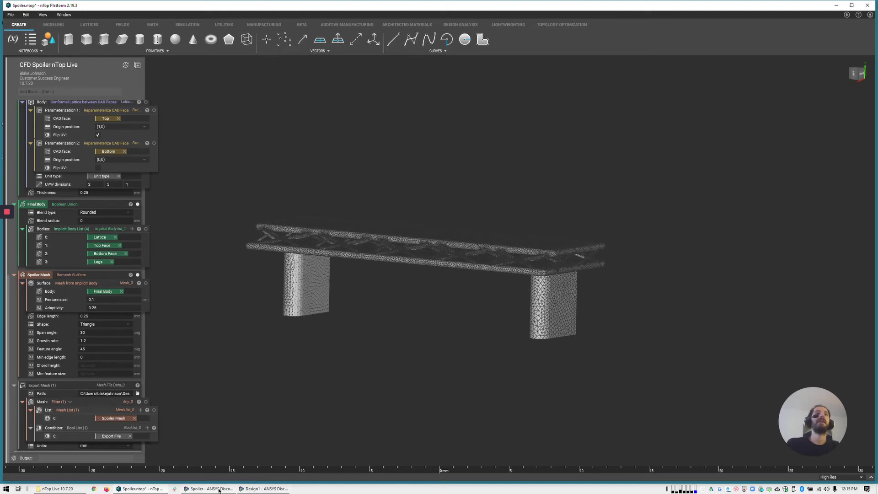
Step: Switch to the Spoiler simulation in ANSYS Discovery Live and shift the streamline source sideways along the spoiler
mouse_move(220, 491)
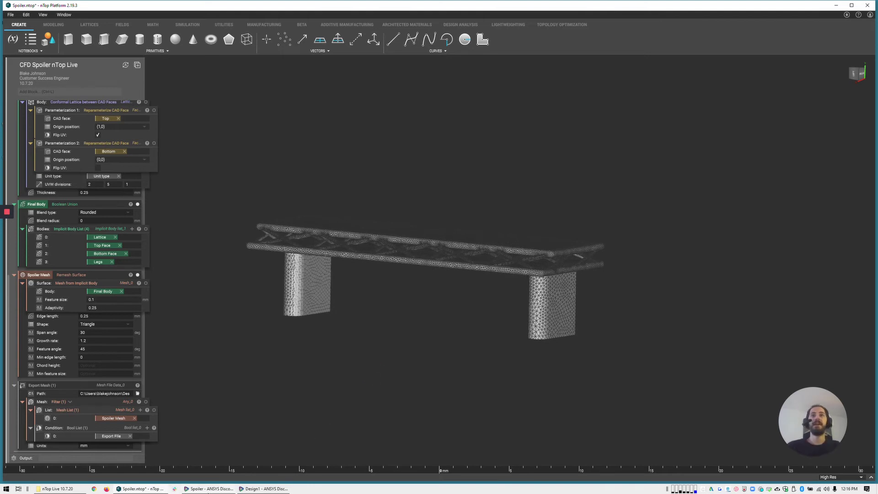
click(208, 492)
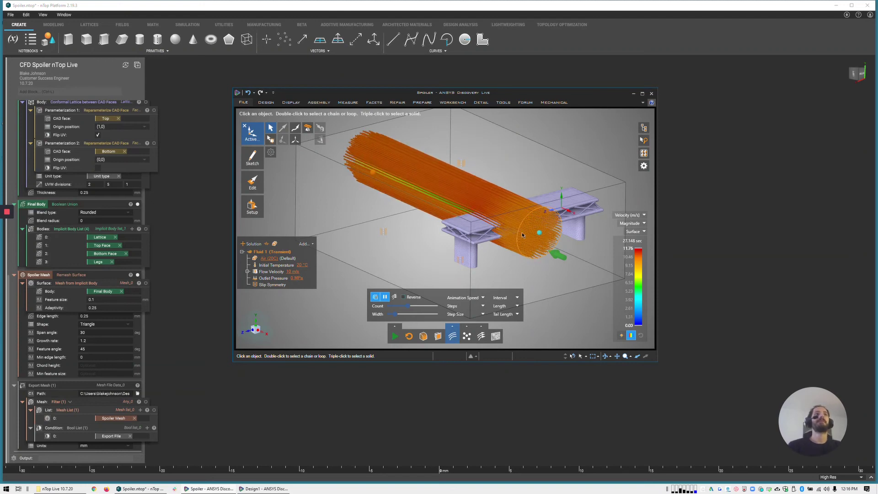
click(534, 236)
drag(531, 235, 505, 224)
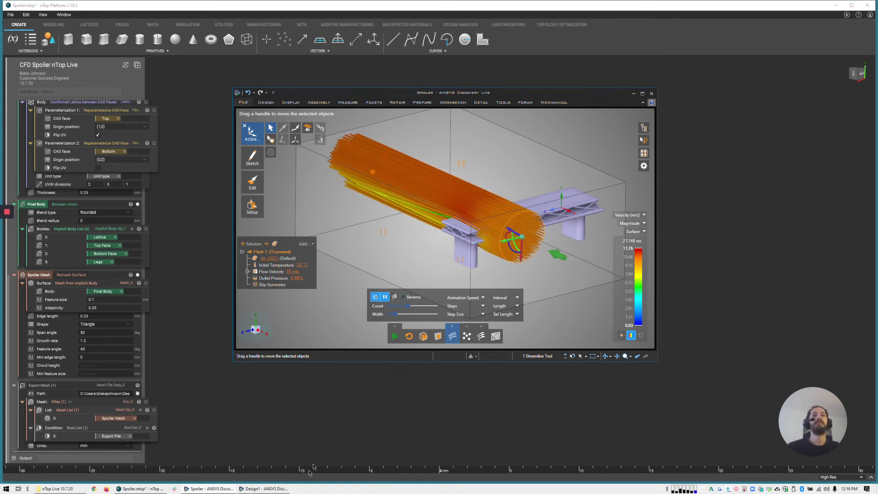
Step: Switch to the empty Design1 window, reposition it and try to open a file there
click(264, 489)
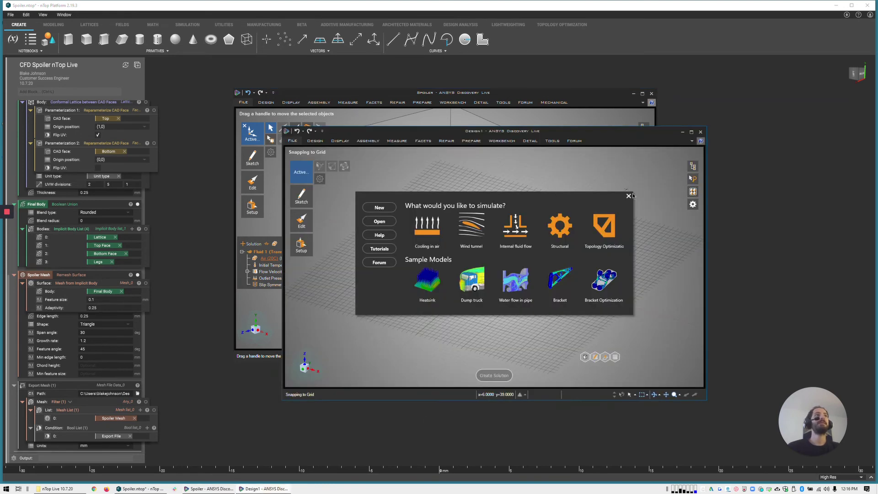
drag(513, 133, 552, 112)
click(331, 125)
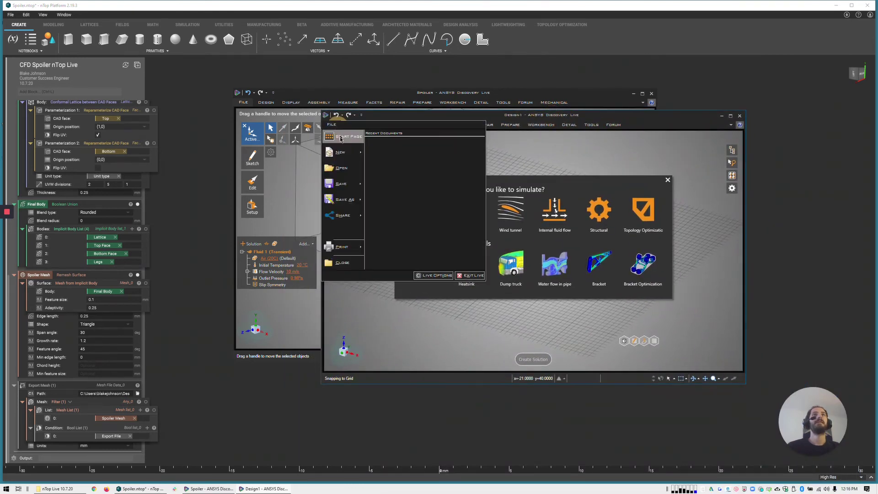
click(342, 168)
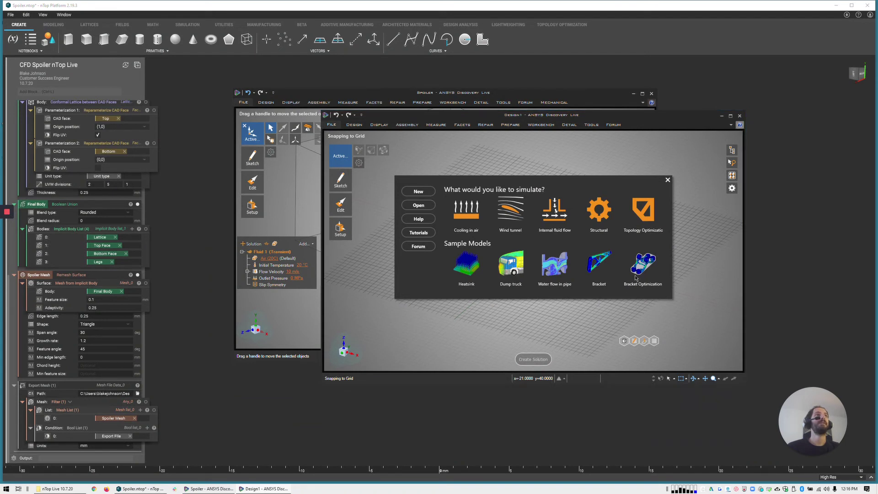
Step: Close the earlier Spoiler simulation window without saving its changes
click(724, 115)
click(601, 92)
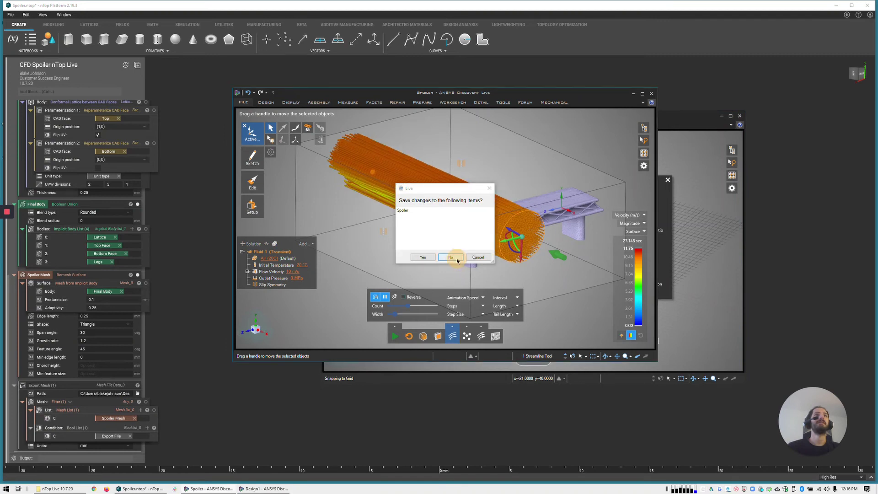
click(454, 256)
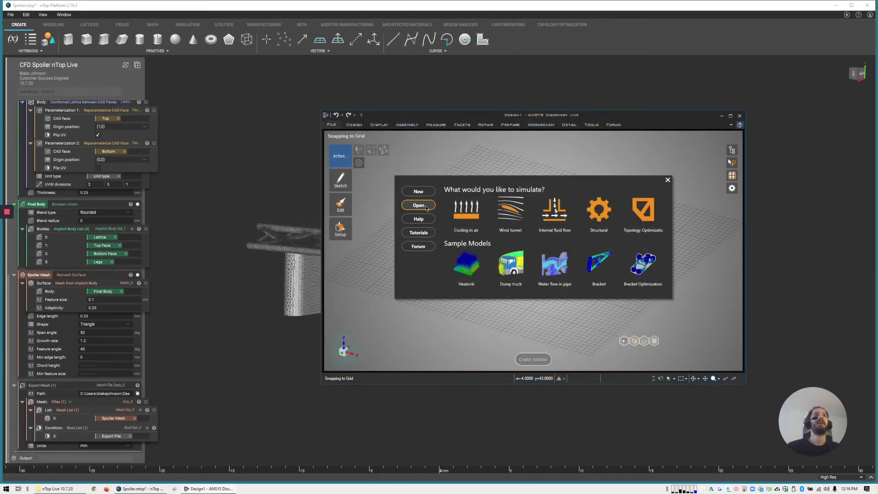
Step: Open the exported Spoiler.obj from the nTop Live 10.7.20 folder with the file type set to OBJ
click(418, 205)
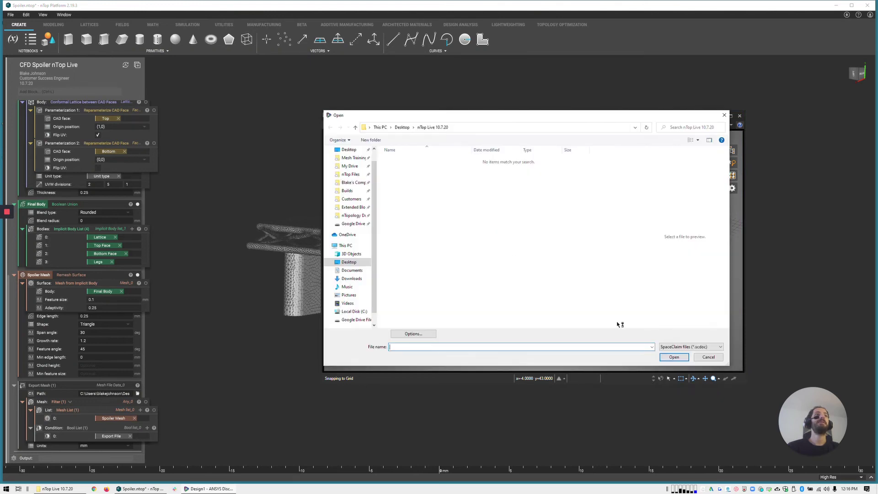
click(686, 348)
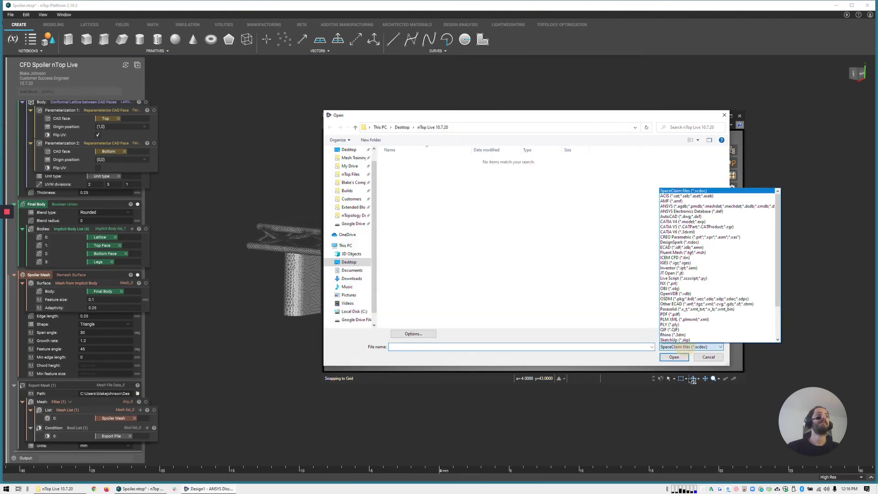
click(686, 298)
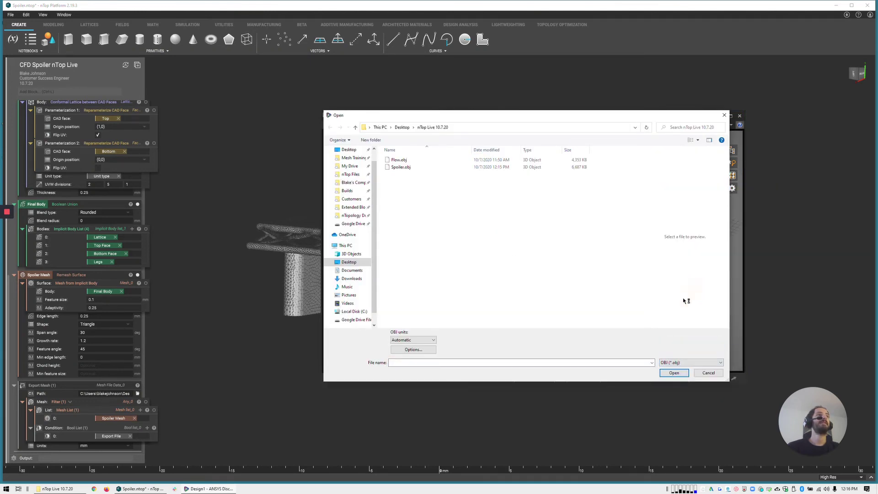
double_click(402, 167)
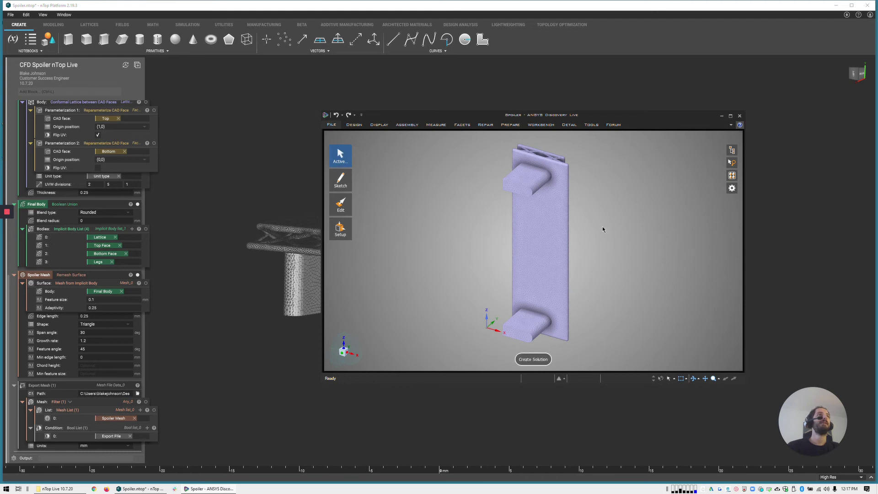
Step: Create a fluid solution around the imported spoiler using Air (20C) and an External flow volume
mouse_move(546, 236)
middle_down()
mouse_move(441, 251)
mouse_move(412, 300)
mouse_move(447, 202)
mouse_move(397, 247)
mouse_move(488, 238)
mouse_move(481, 180)
mouse_move(496, 208)
middle_up()
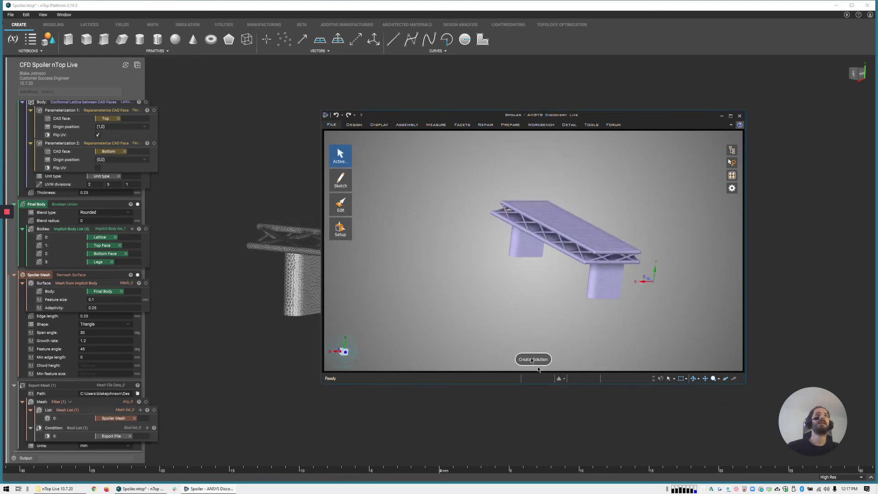
click(544, 362)
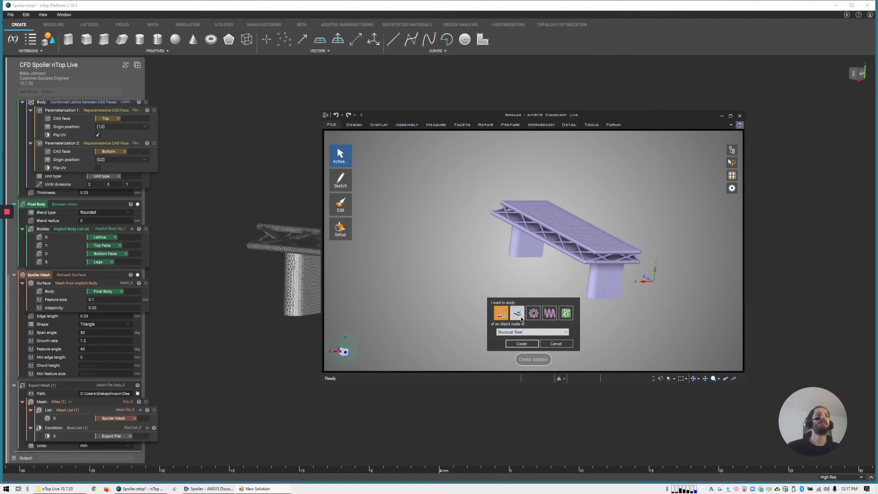
click(520, 317)
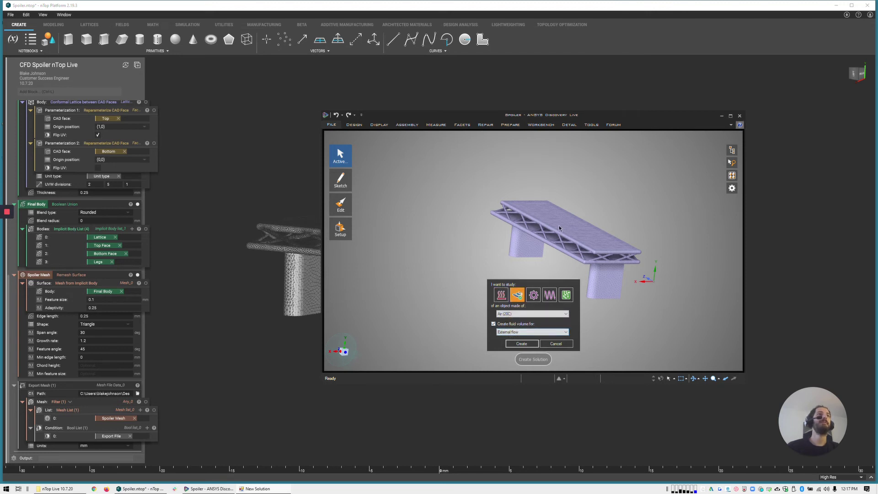
click(521, 344)
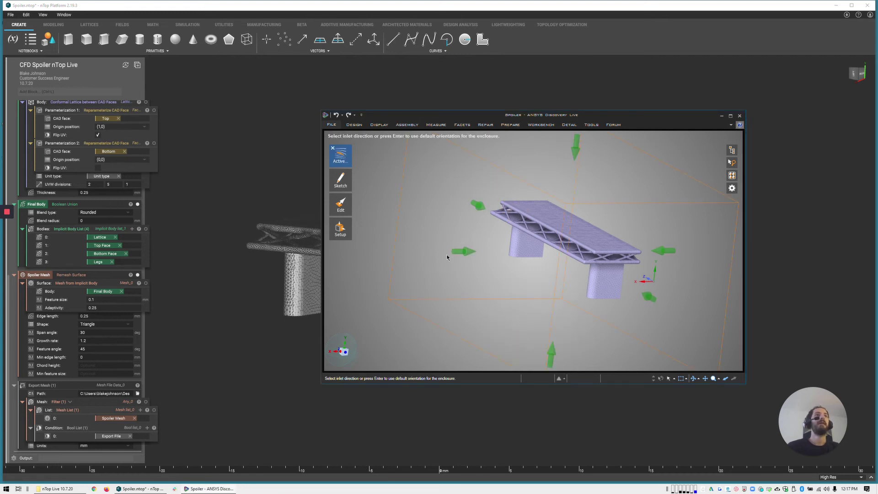
Step: Set the enclosure's inlet so that air flows toward the spoiler in the negative X direction
middle_drag(495, 287, 455, 289)
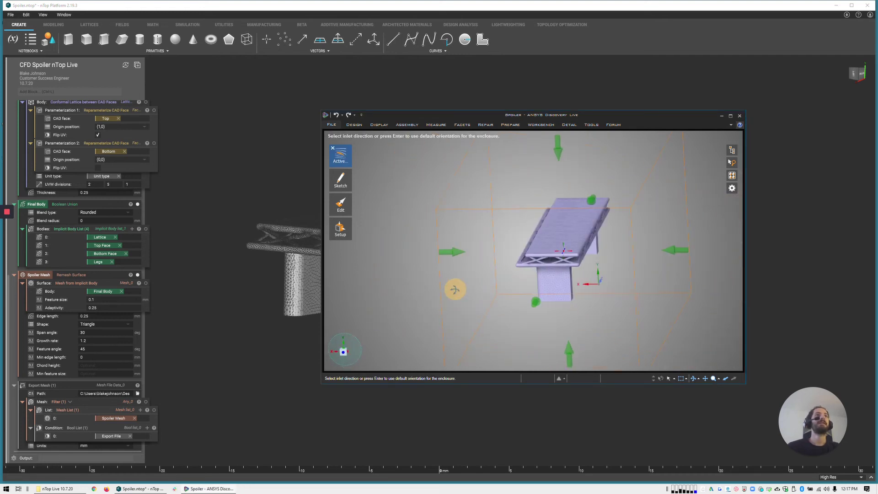
click(452, 257)
middle_drag(444, 269, 632, 279)
click(632, 279)
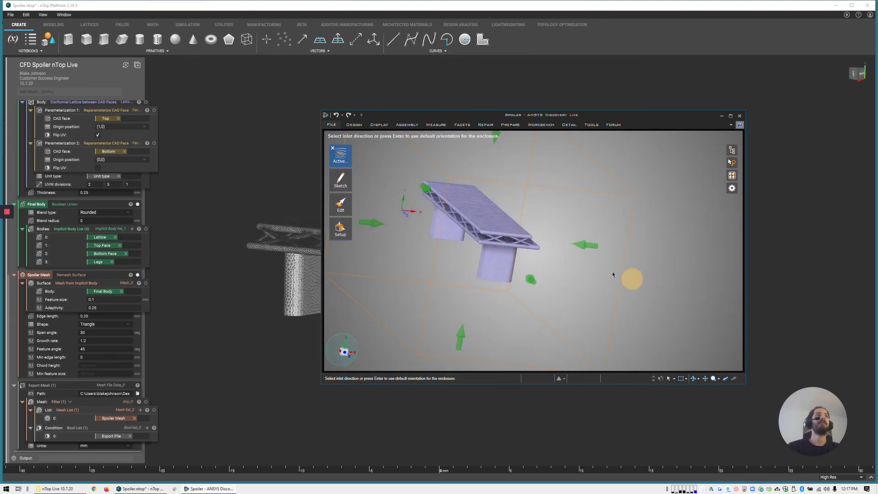
middle_drag(589, 247, 516, 248)
click(571, 246)
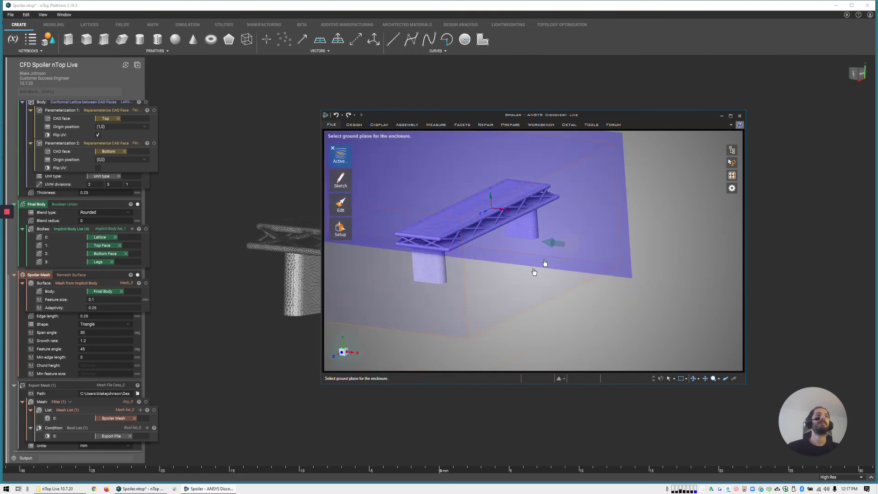
Step: Select the ground plane of the flow enclosure around the spoiler to complete its orientation
middle_drag(649, 329, 652, 307)
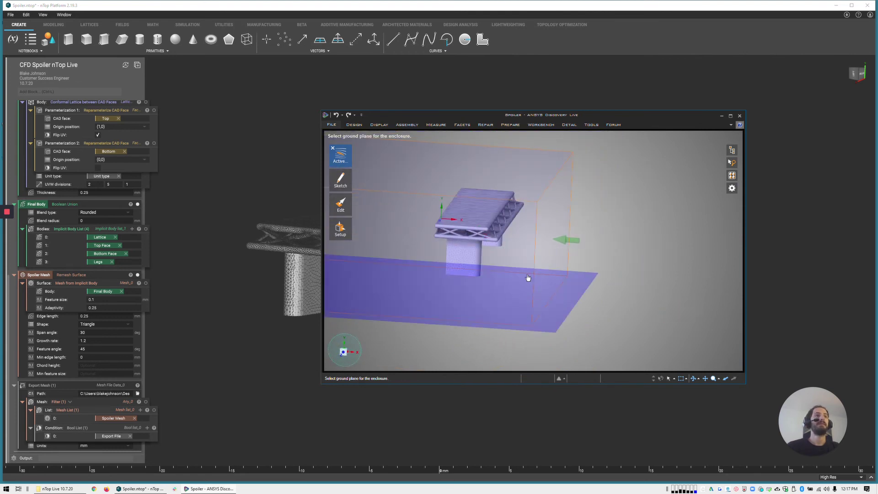
click(563, 246)
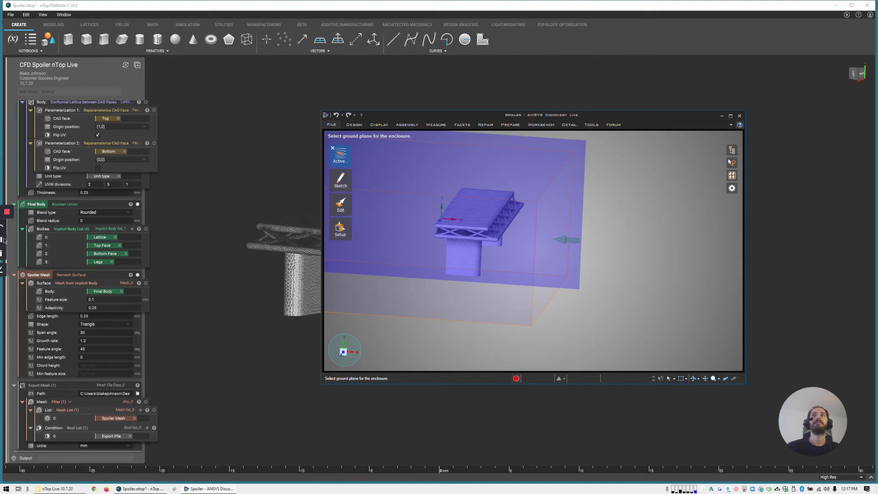
mouse_move(7, 239)
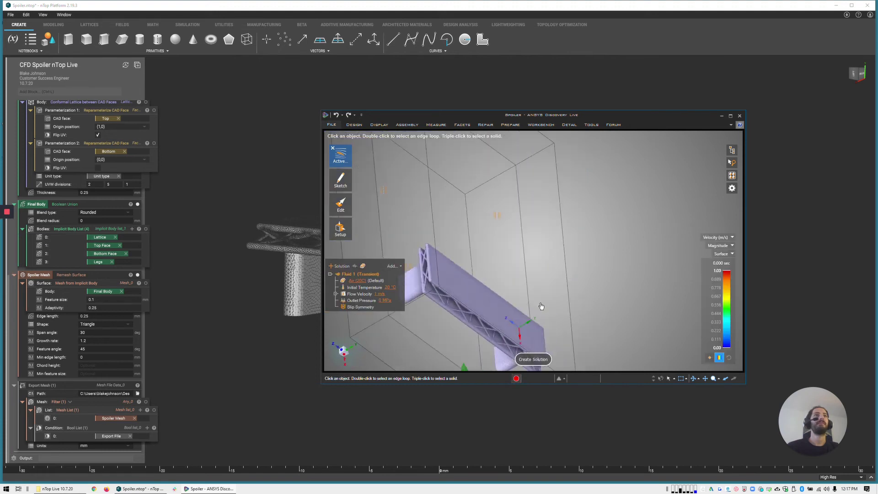
Step: Set the flow velocity on the enclosure's inlet face to 10 m/s
middle_drag(541, 306, 576, 335)
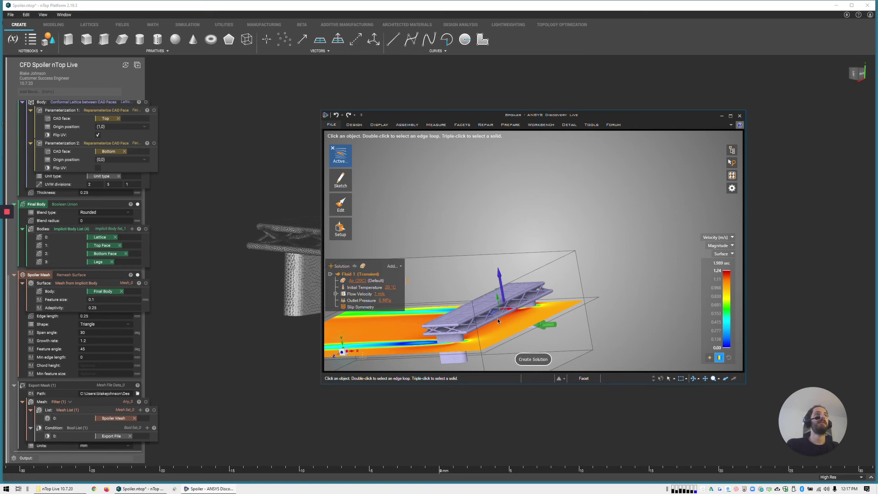
middle_drag(473, 319, 586, 261)
click(569, 244)
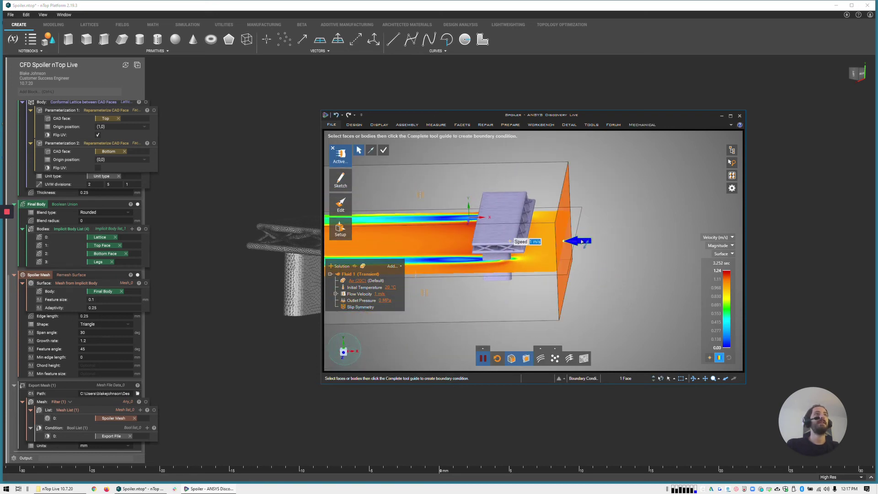
text(5)
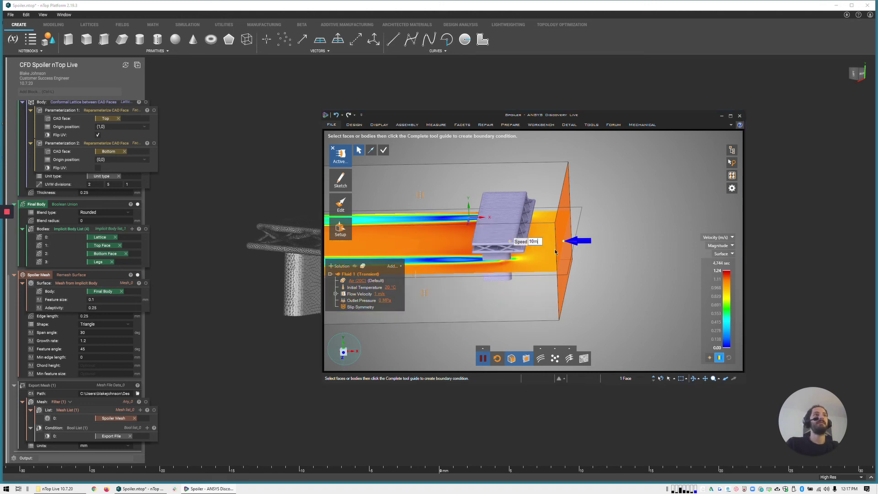
text(10)
key(Return)
Step: Add velocity streamlines that start near the inlet face and pass over the spoiler
middle_drag(633, 260, 547, 283)
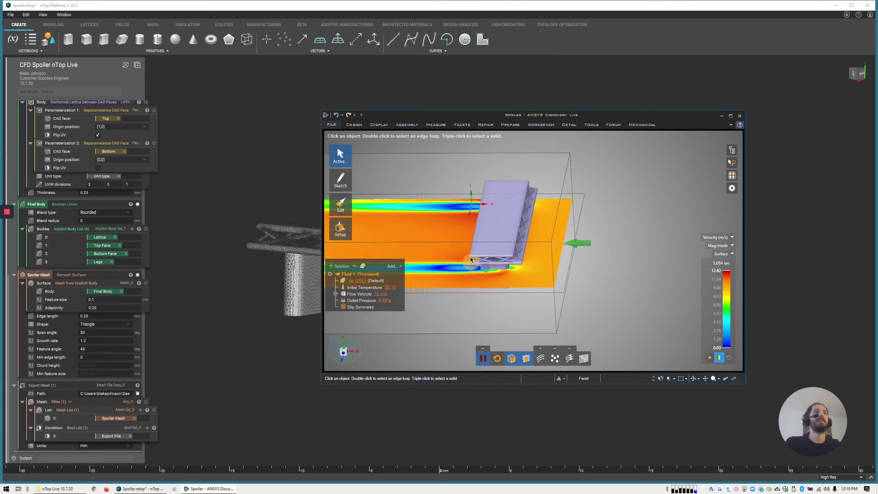
middle_drag(470, 260, 476, 250)
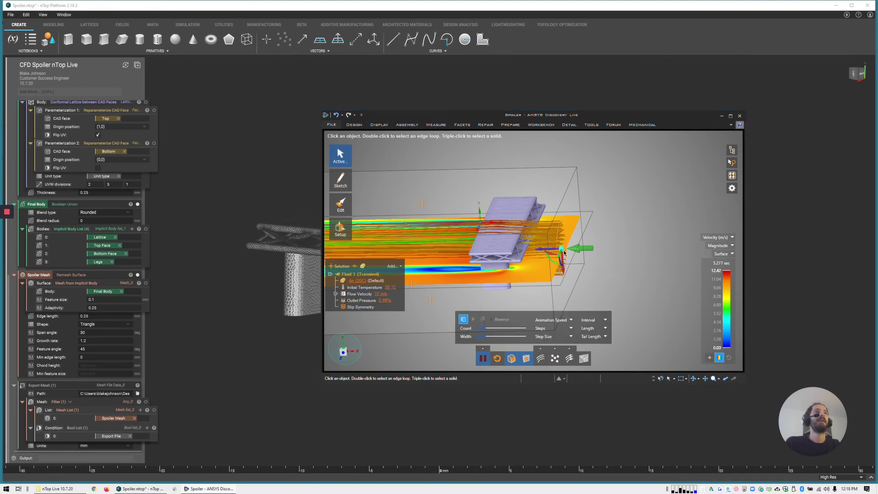
middle_drag(601, 289, 557, 251)
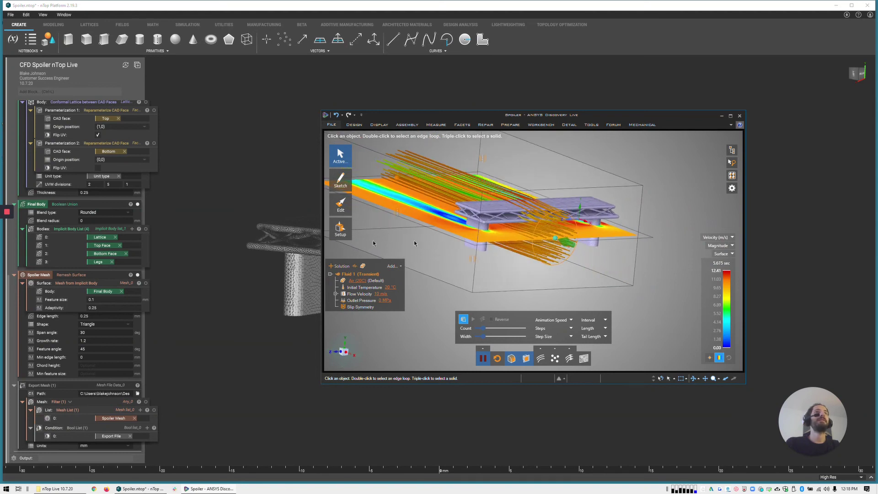
Step: Move the streamline source along the inlet side toward the spoiler's far end and raise it to the wing's height
click(553, 238)
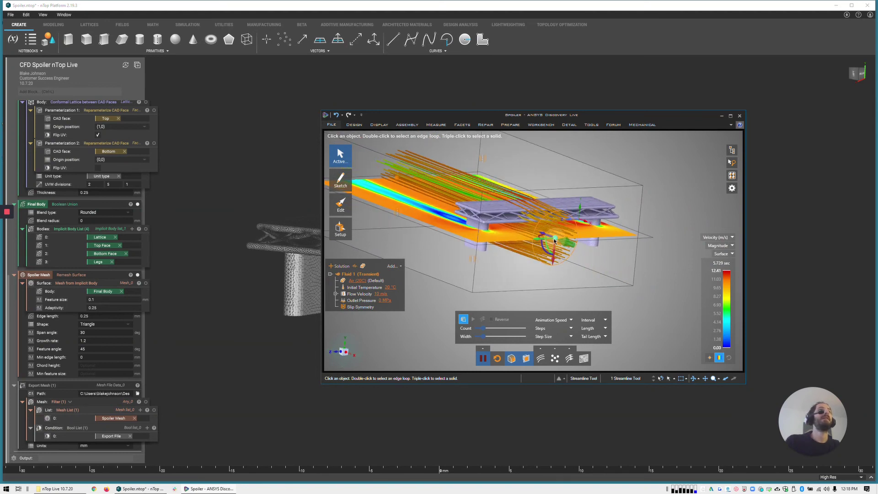
drag(536, 243, 588, 231)
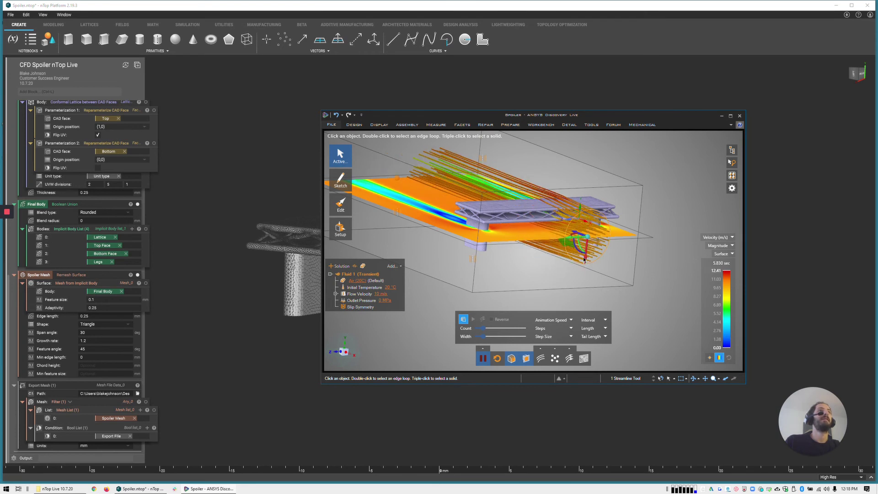
drag(586, 259, 612, 218)
click(668, 316)
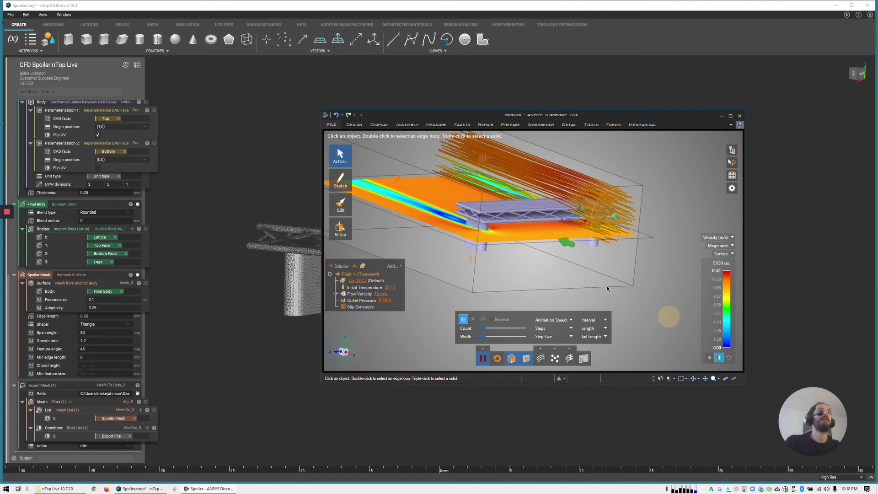